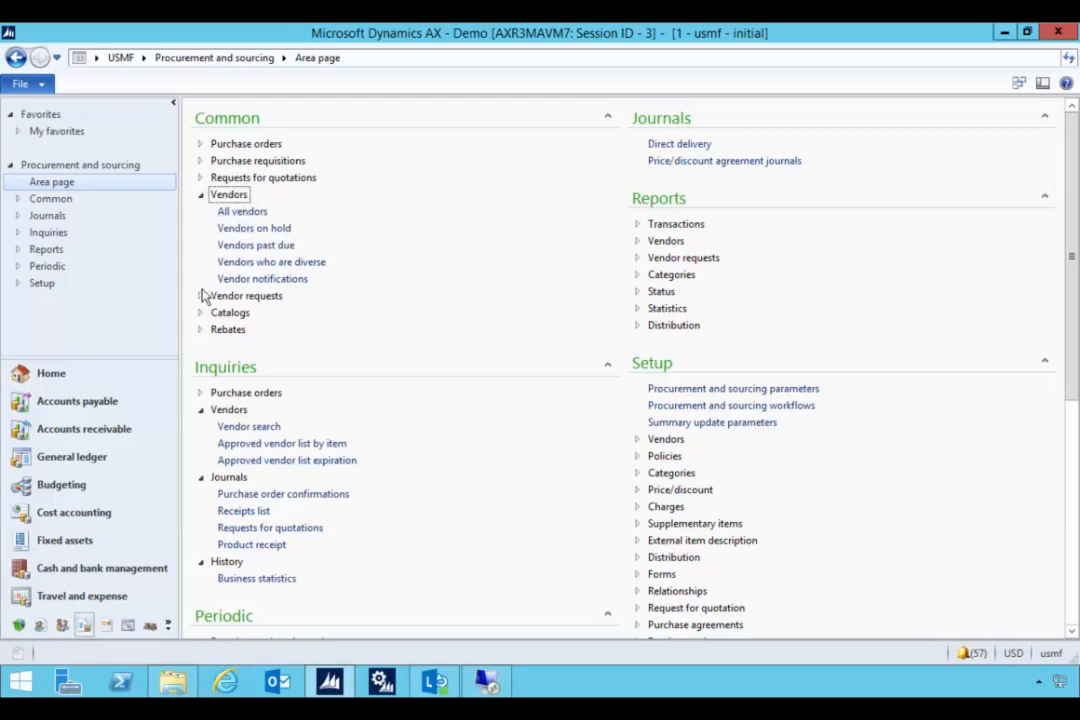
- From the Procurement and sourcing area page, open Common > Vendors > All vendors
click(200, 297)
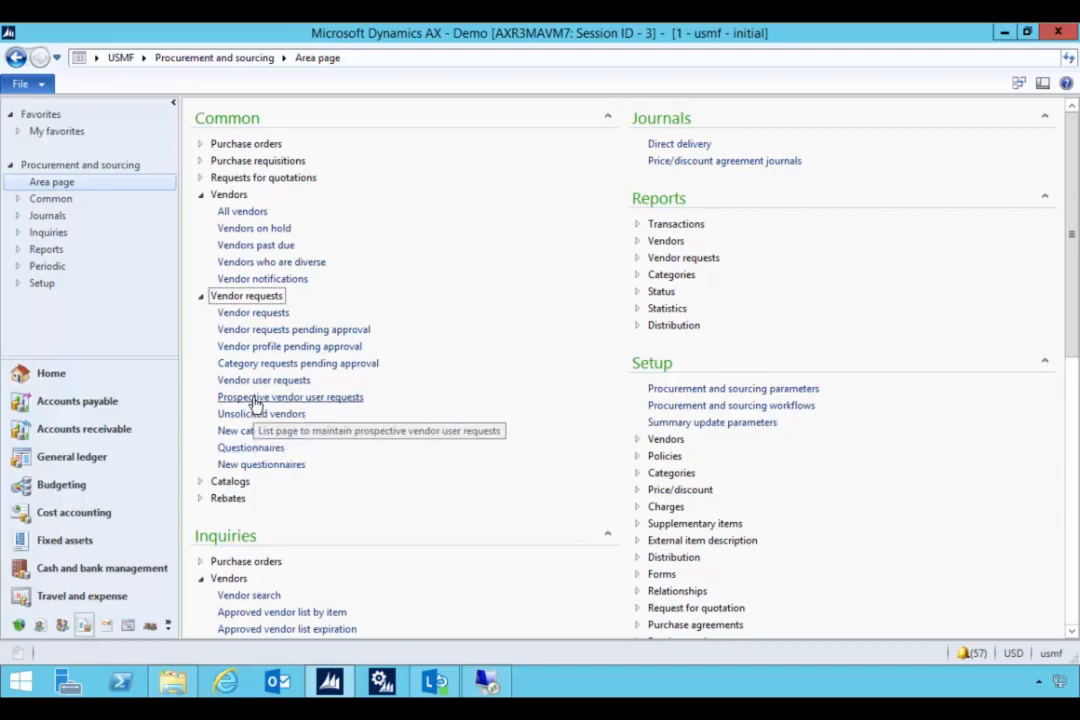
click(201, 297)
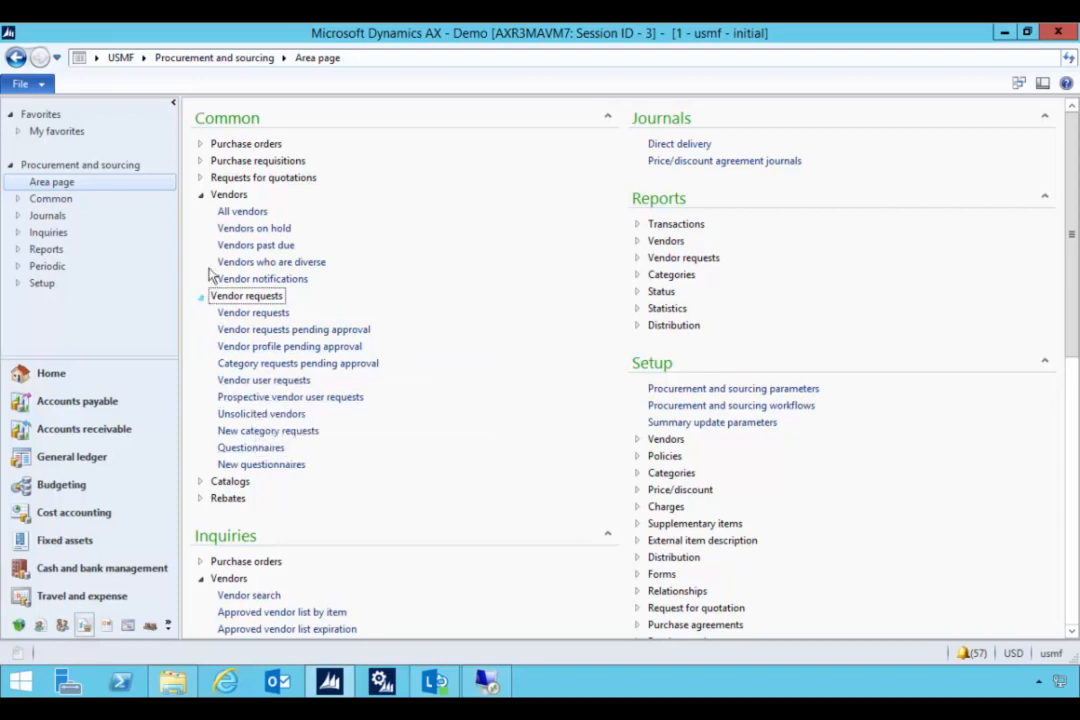
click(228, 213)
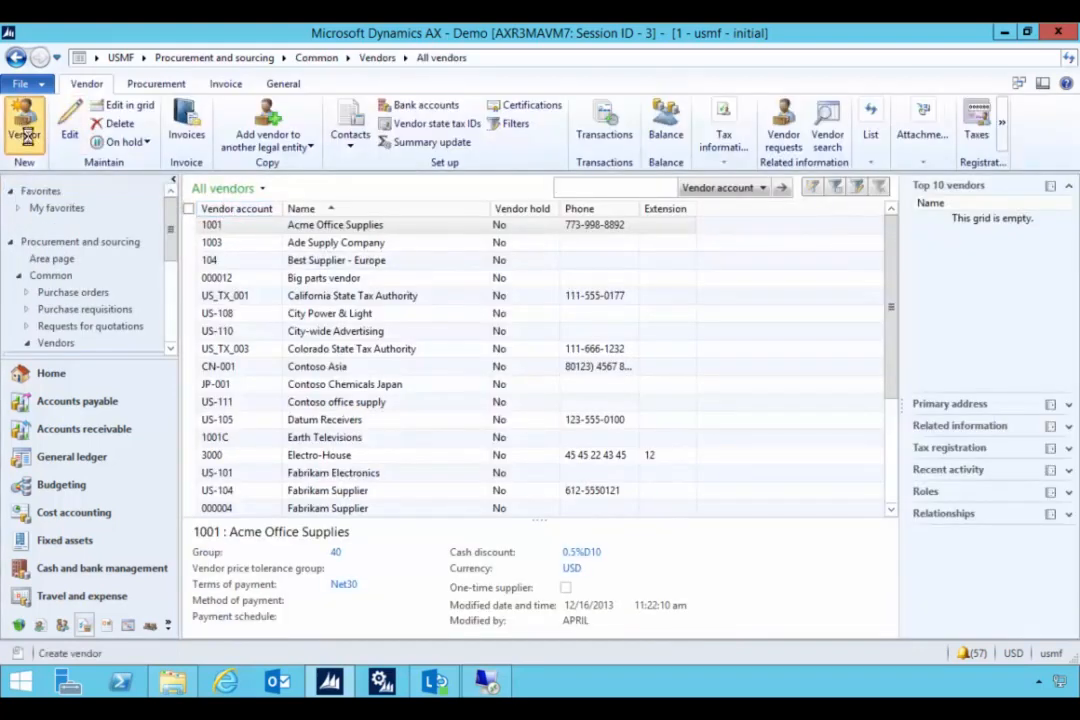
- Create vendor 'Parts Supplier Vend' in vendor group 10 and save it
click(27, 135)
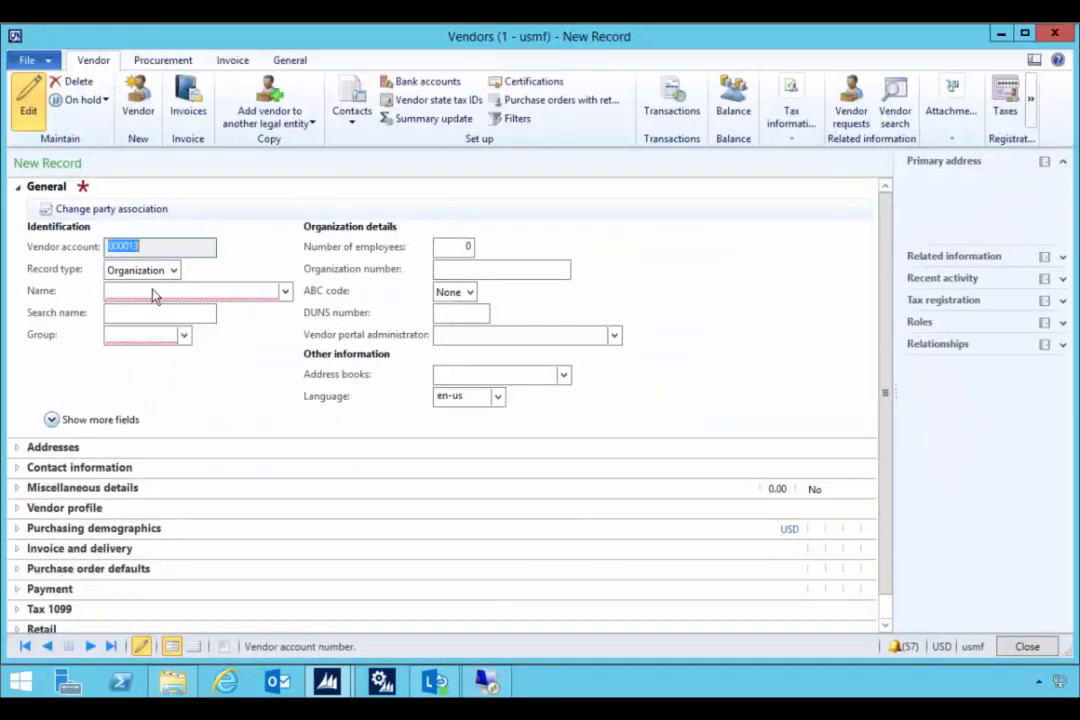
click(153, 291)
text(Parts)
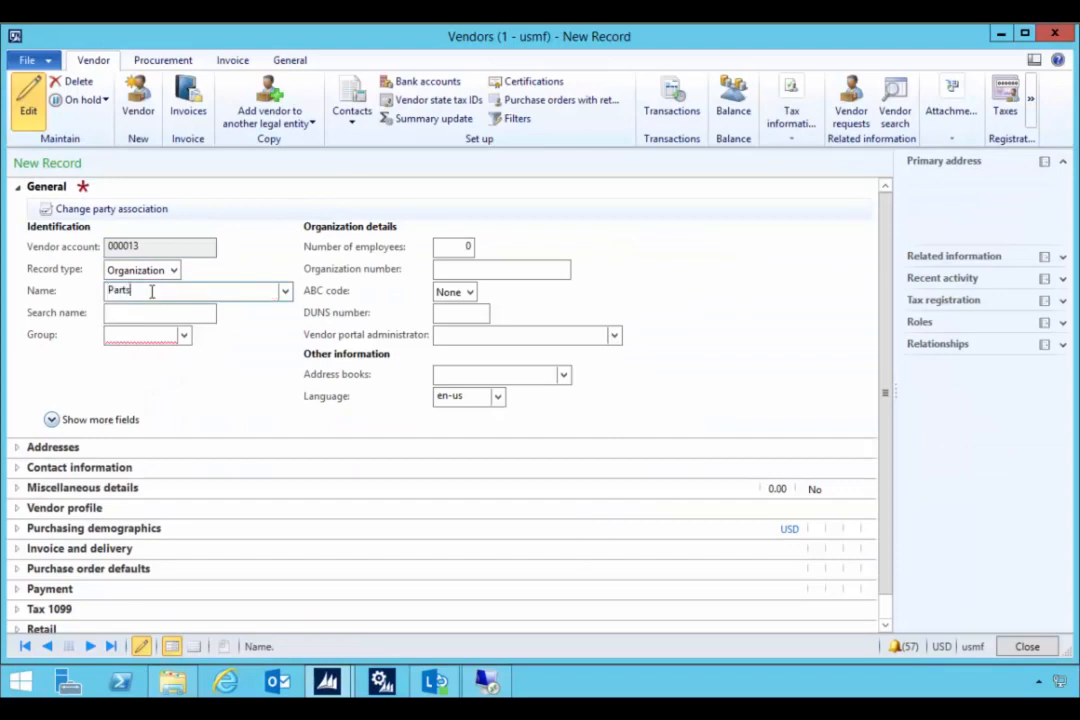
text( Supplier Vend)
key(Tab)
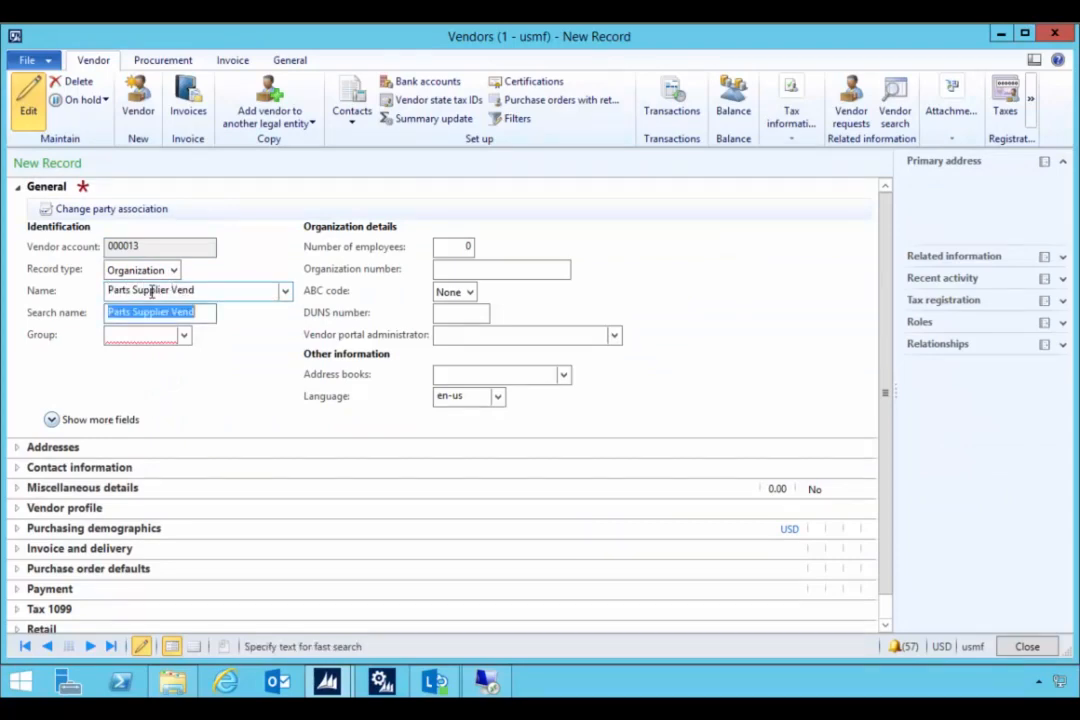
click(184, 335)
click(153, 385)
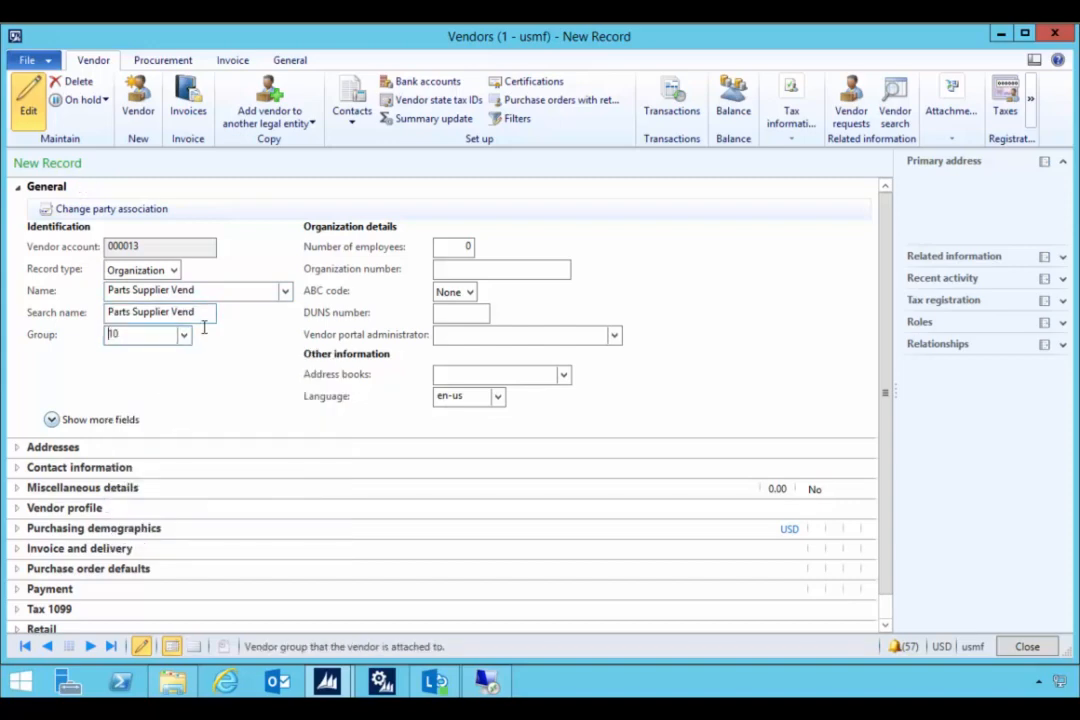
key(ctrl+s)
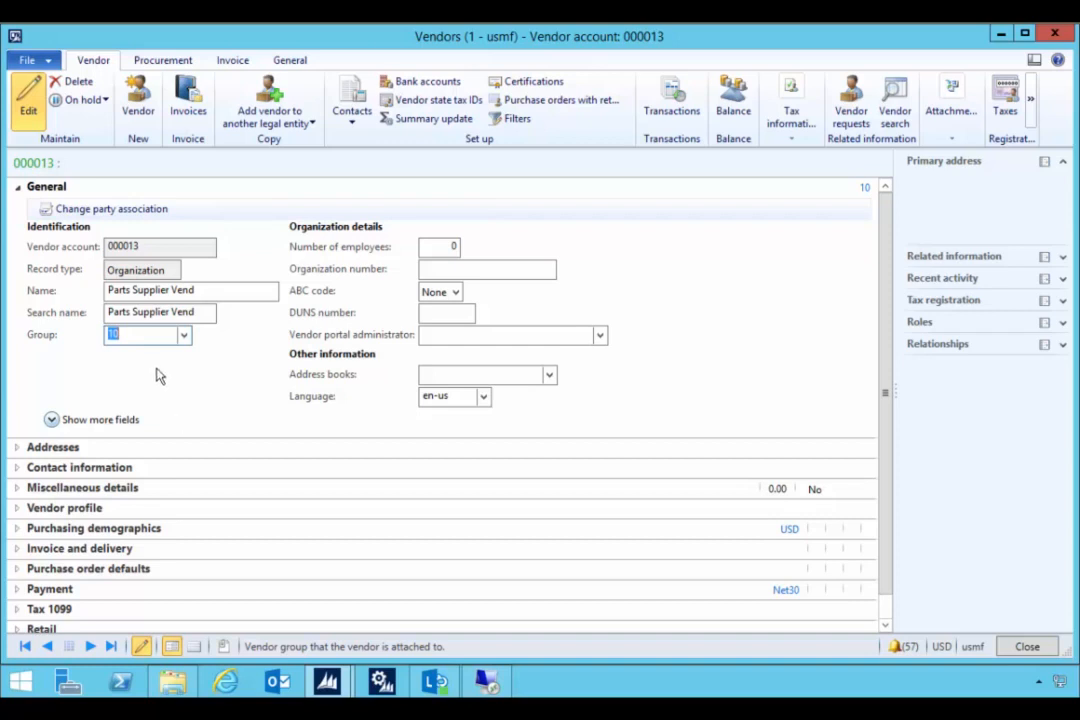
- Add a new vendor contact with the contact's first and last name
click(352, 112)
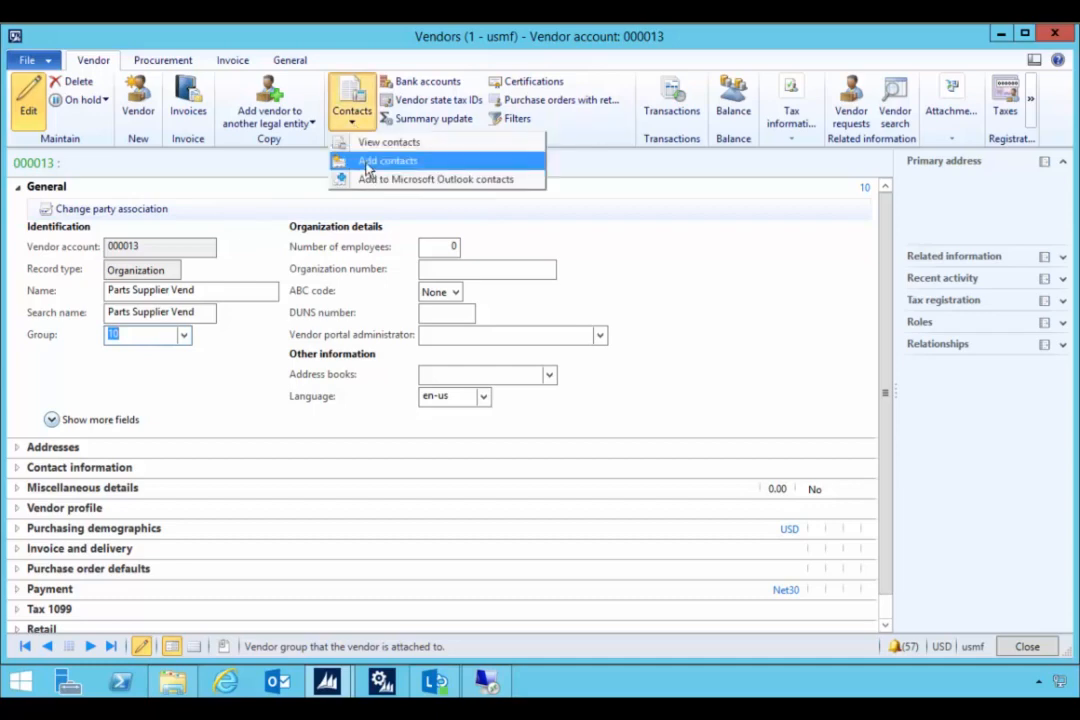
click(367, 164)
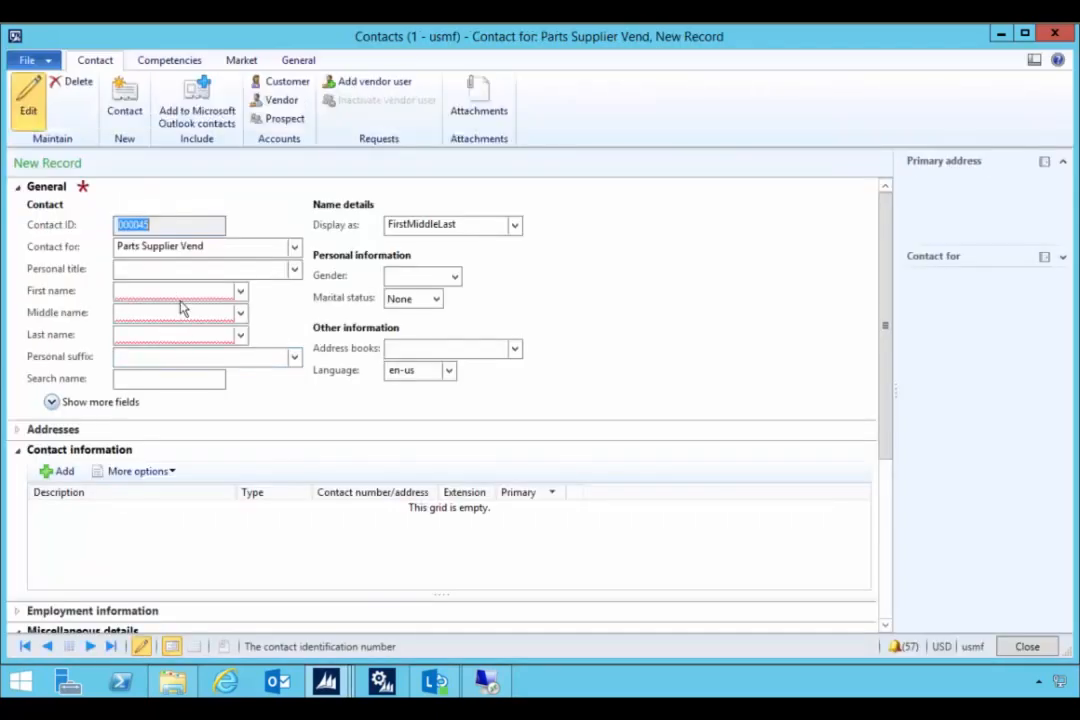
click(178, 291)
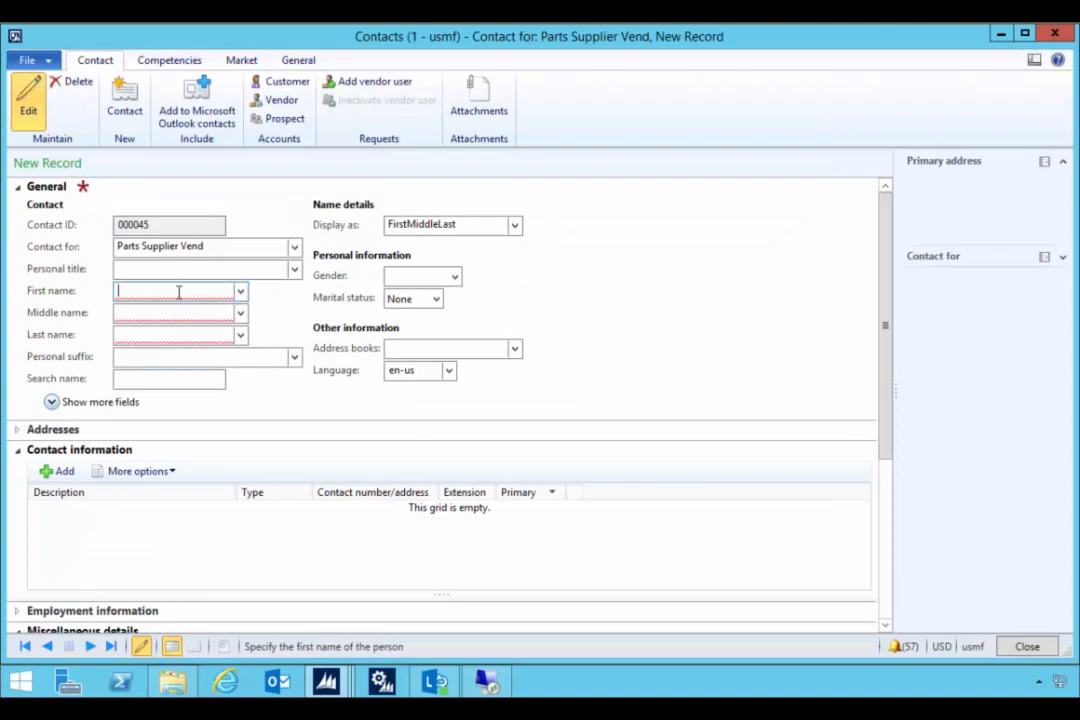
key(Tab)
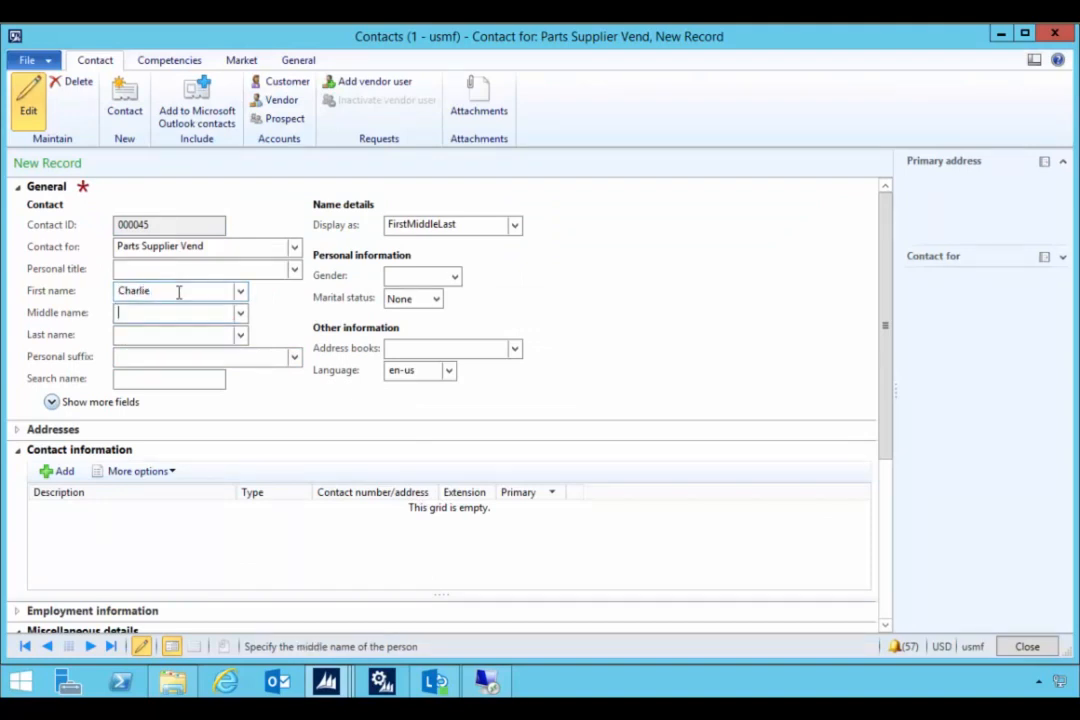
key(Tab)
key(Tab)
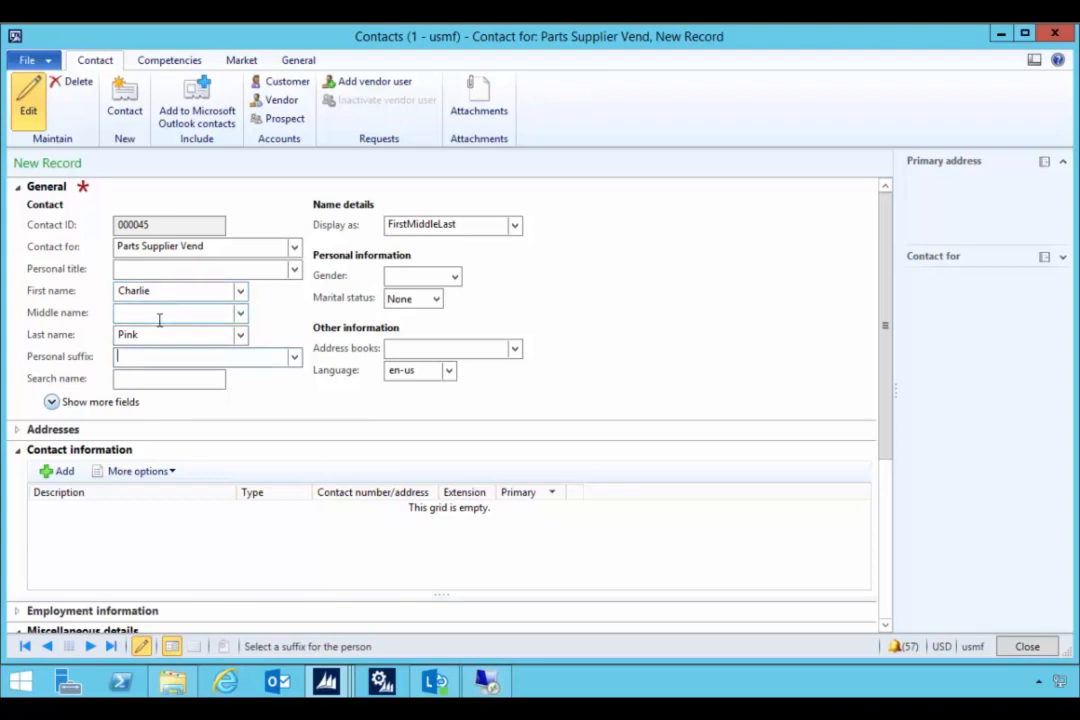
- Add an 'Email' contact information row of type E-mail address holding the contact's e-mail address
click(68, 471)
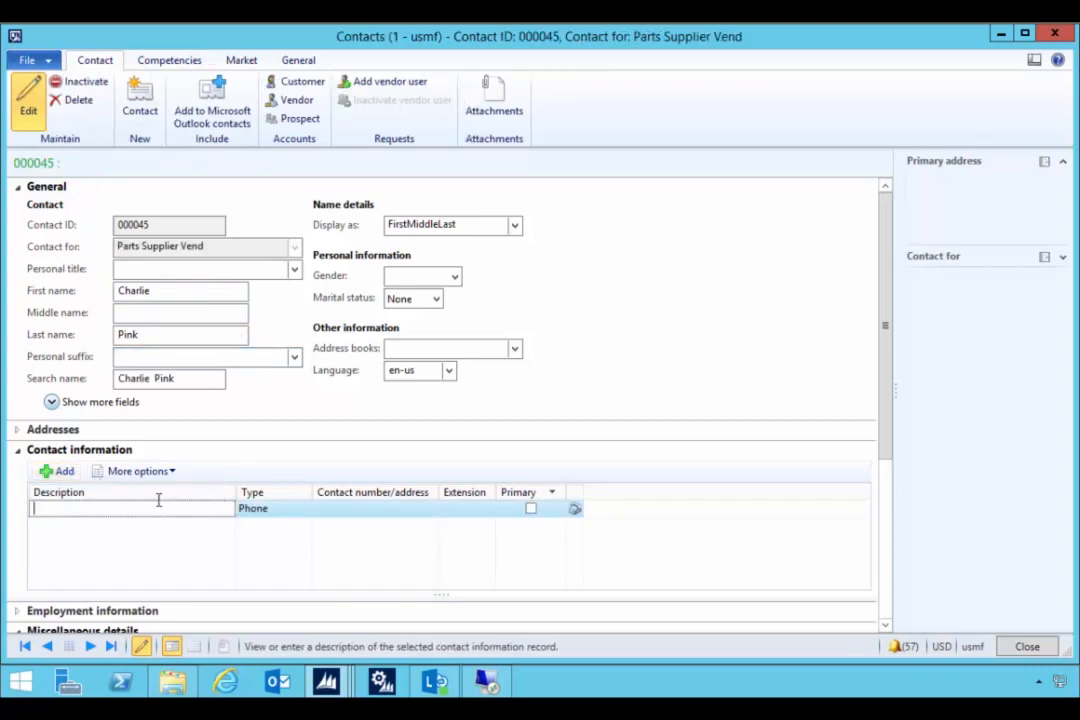
text(Email)
key(Tab)
click(302, 510)
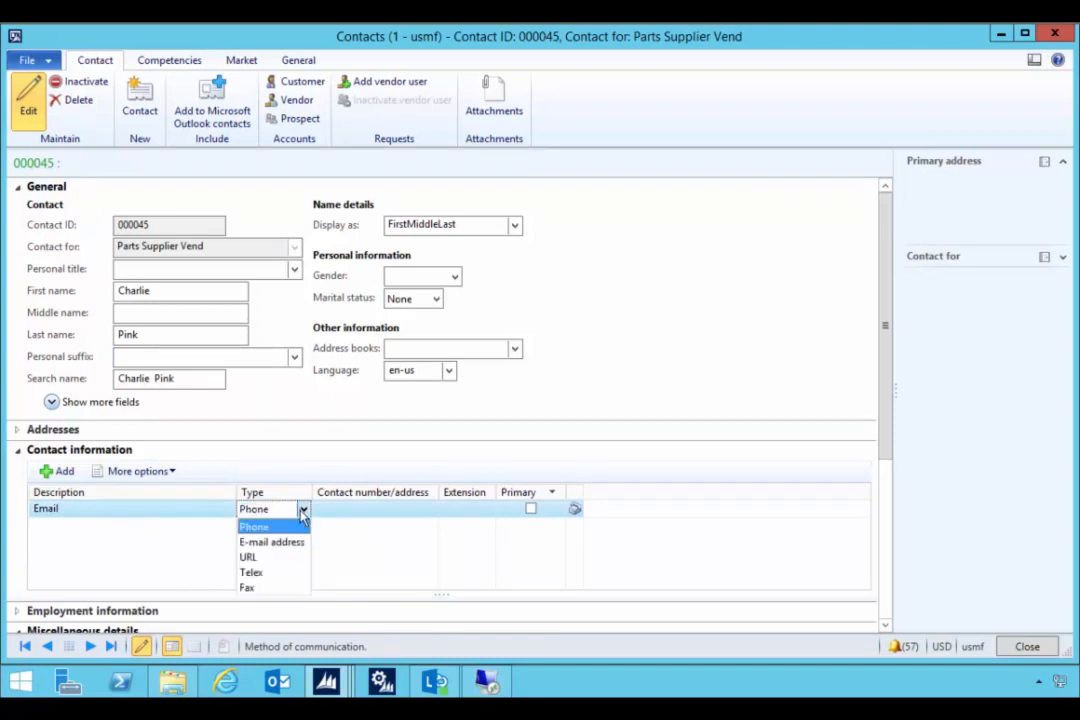
click(294, 548)
click(325, 510)
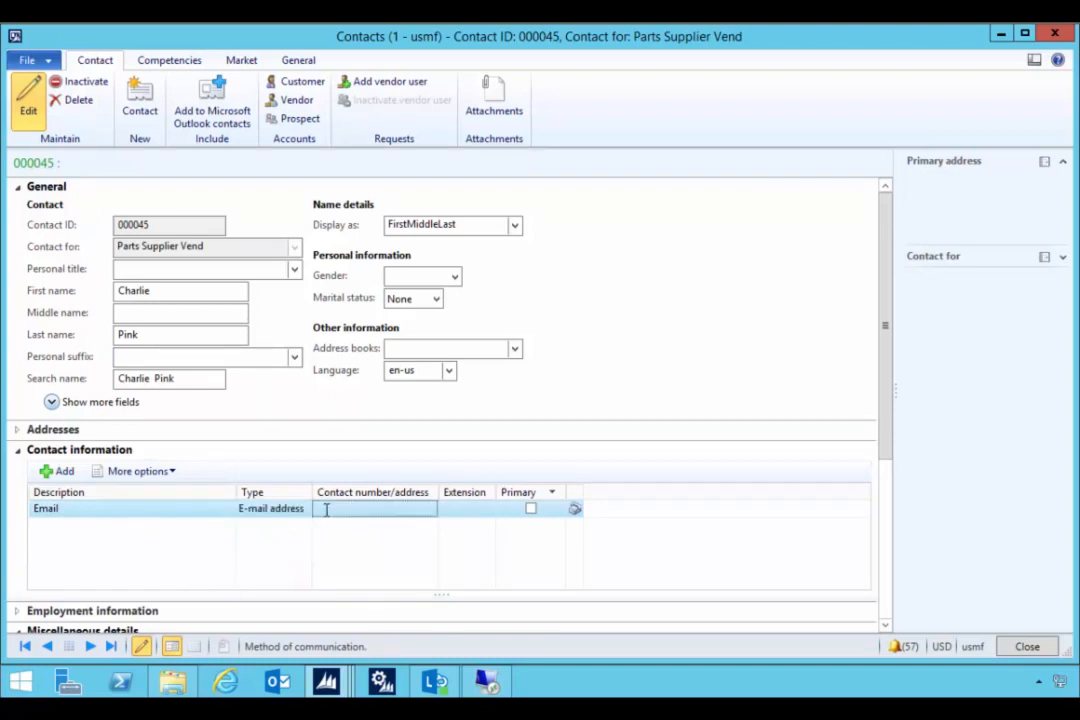
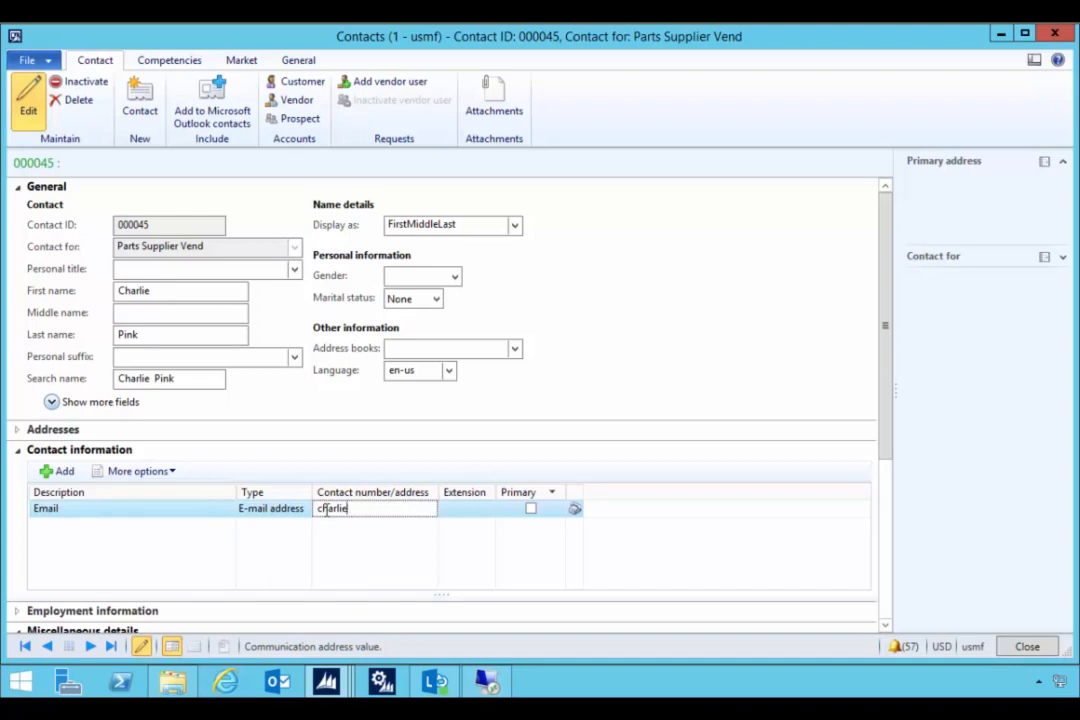
key(Tab)
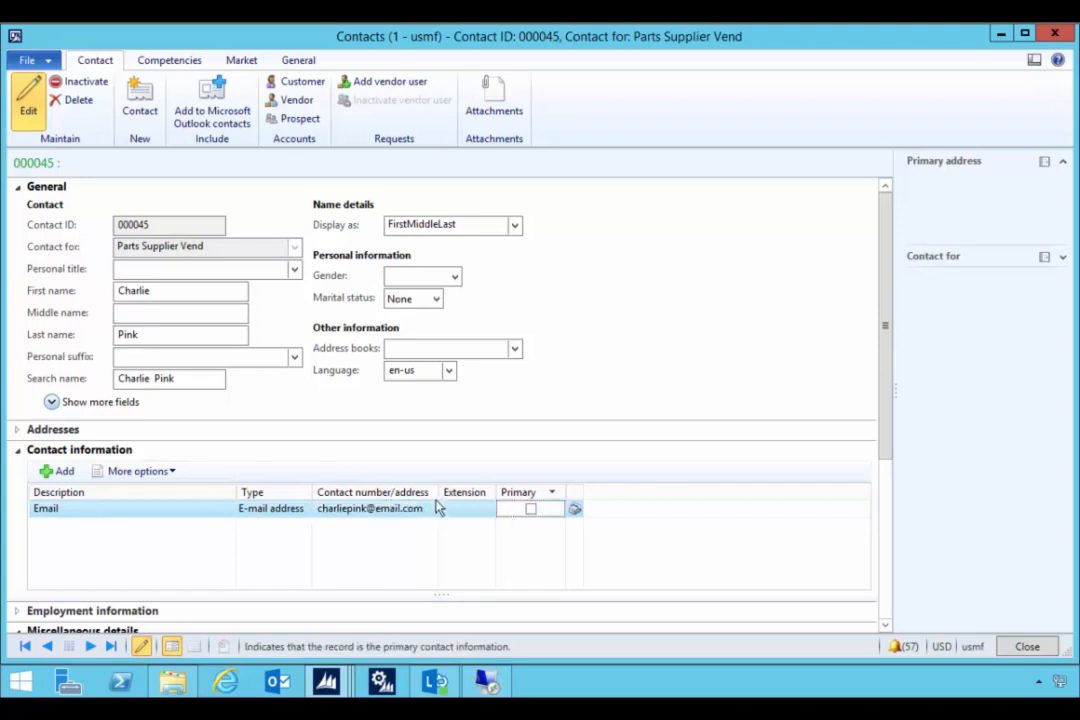
- Tick Primary on the contact's Email row in the Contact information grid
click(530, 509)
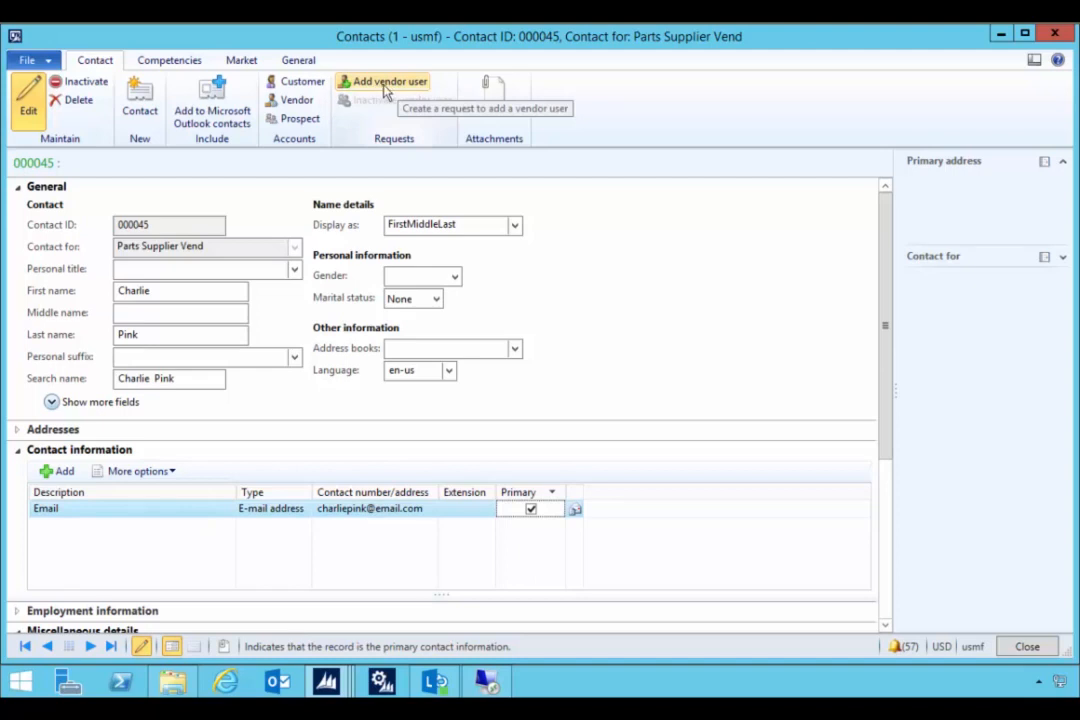
- Create a vendor user request with role Vendor portal administrator (external) and save it
click(388, 84)
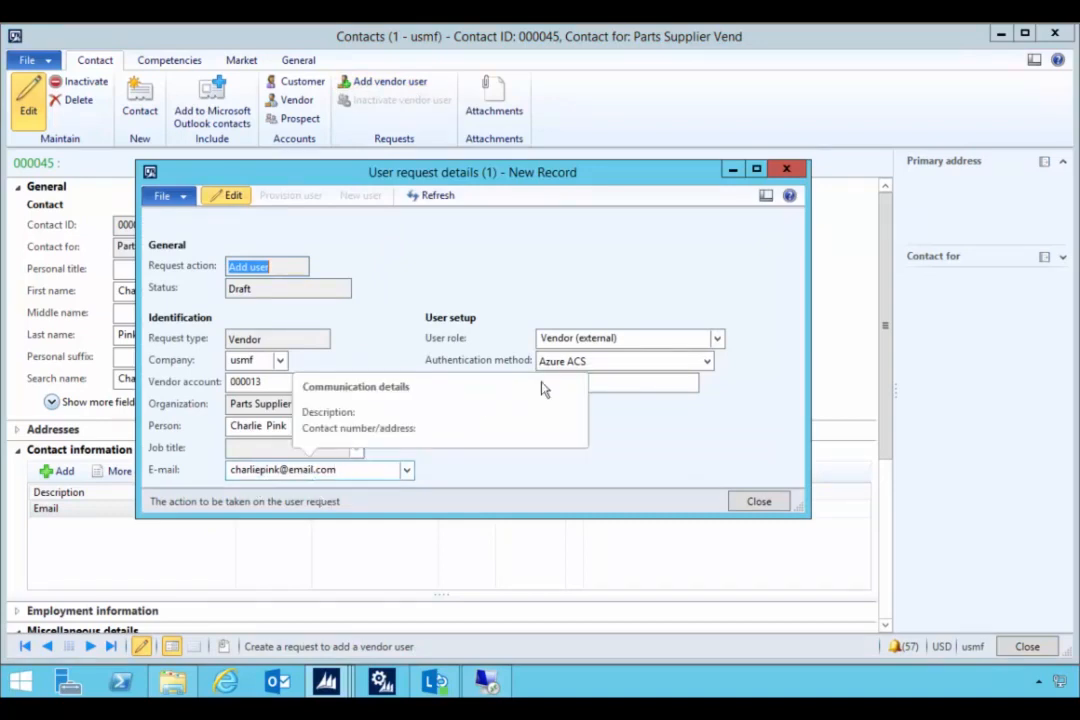
click(718, 341)
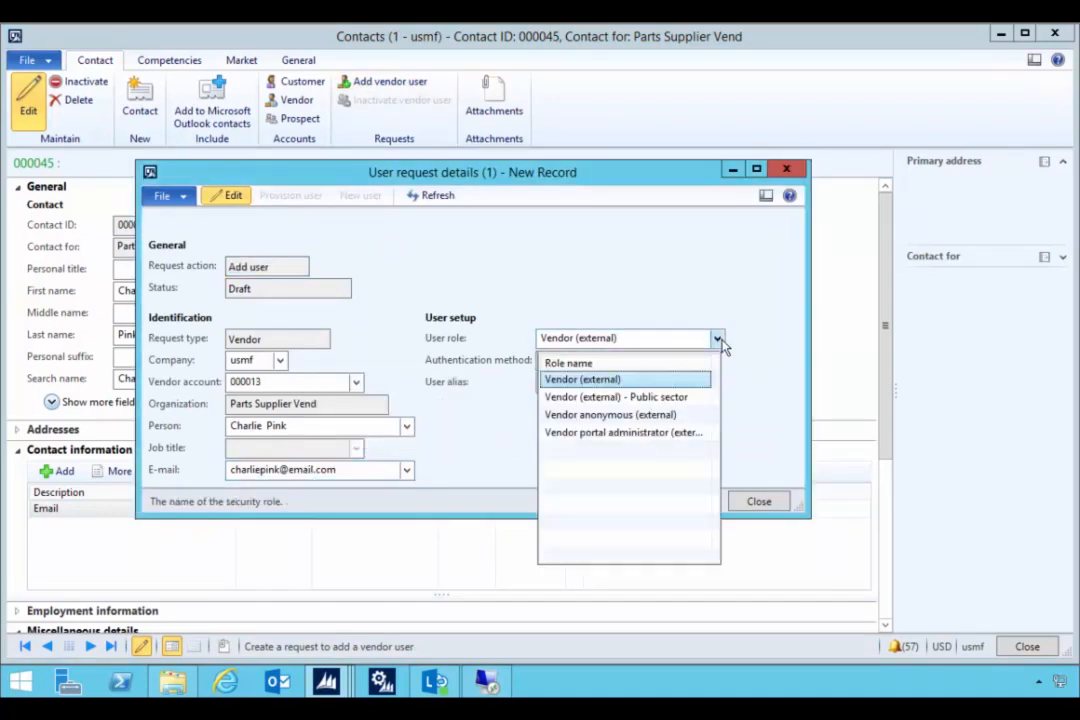
click(613, 440)
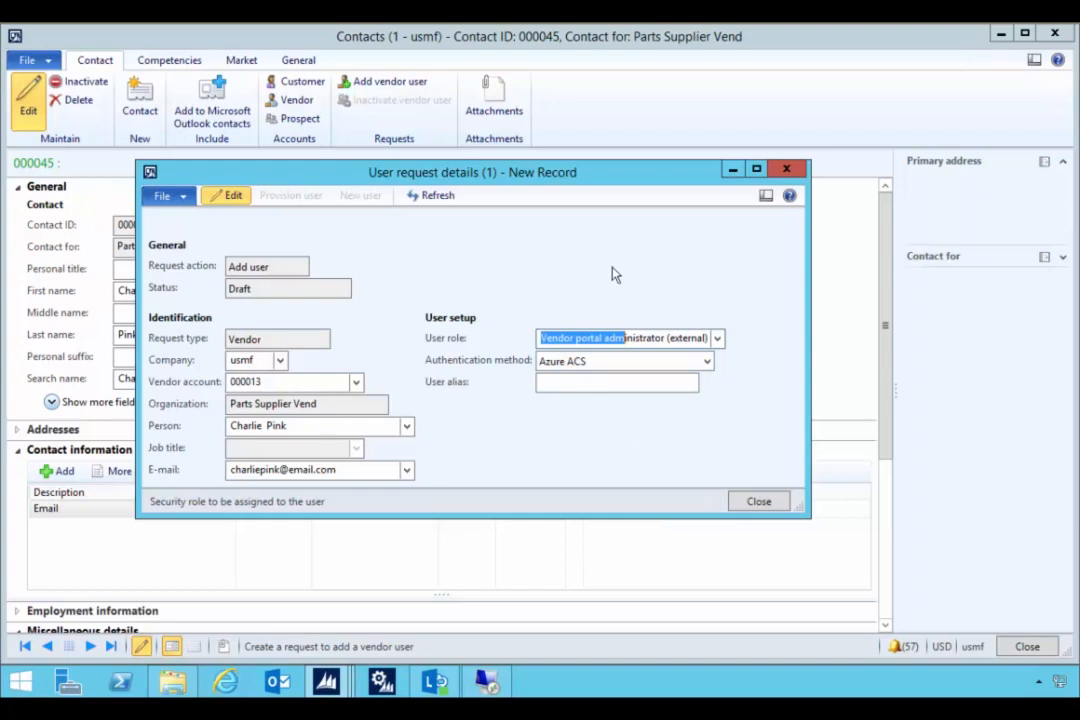
key(ctrl+s)
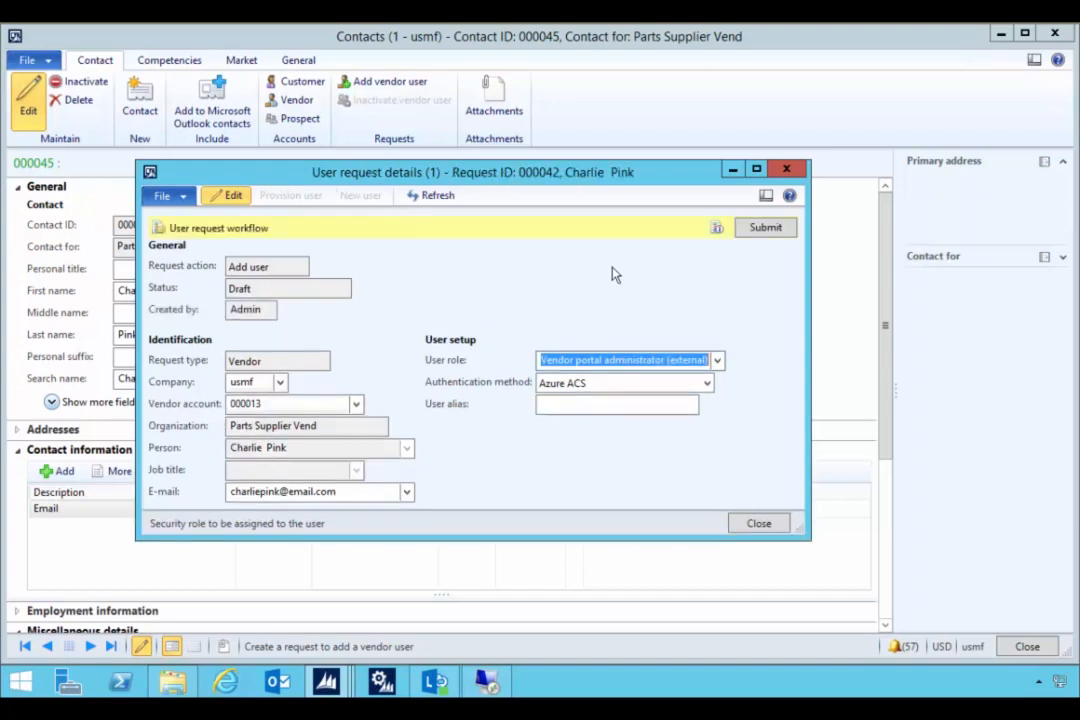
- Submit the user request to its approval workflow and close the request details
click(762, 230)
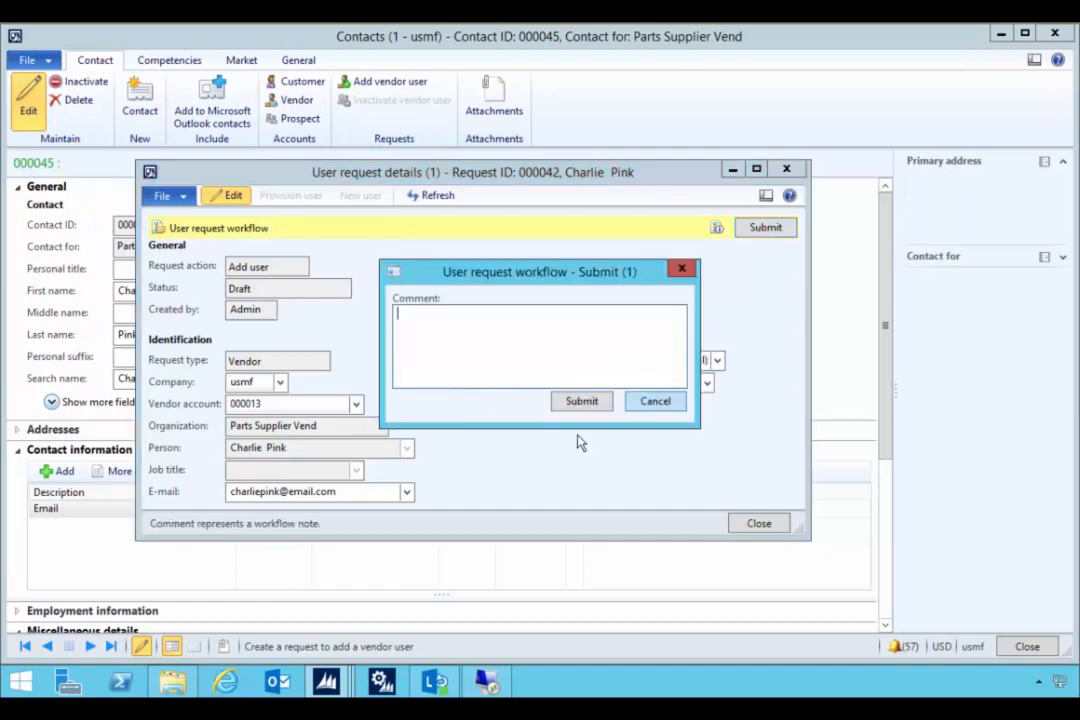
click(580, 404)
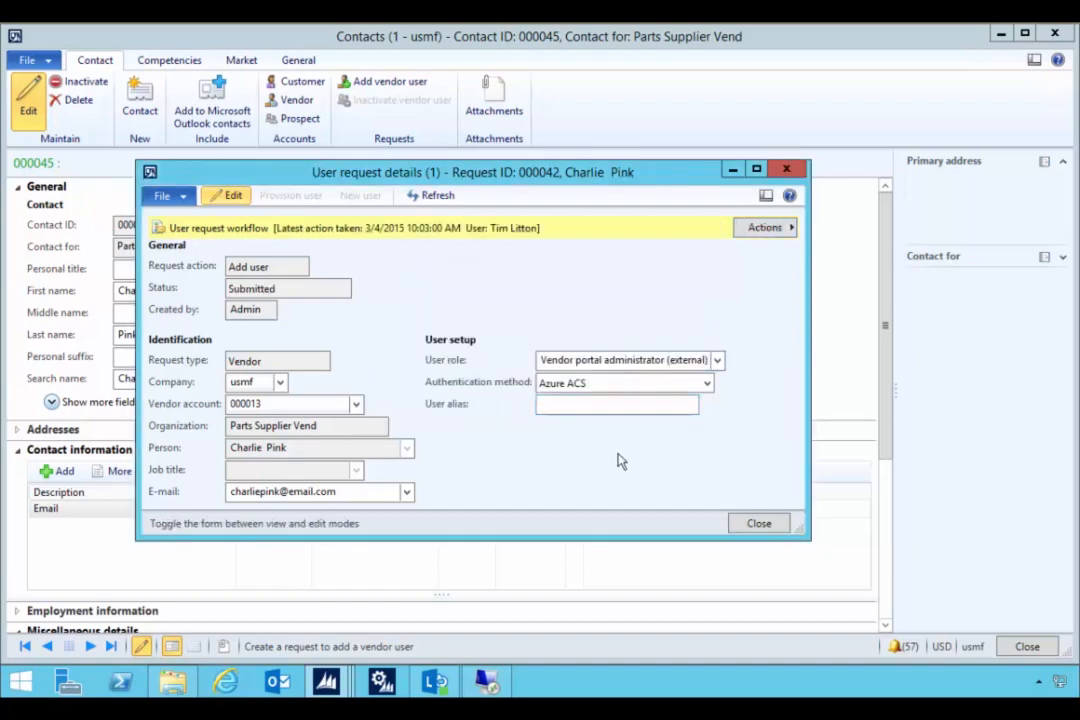
click(759, 523)
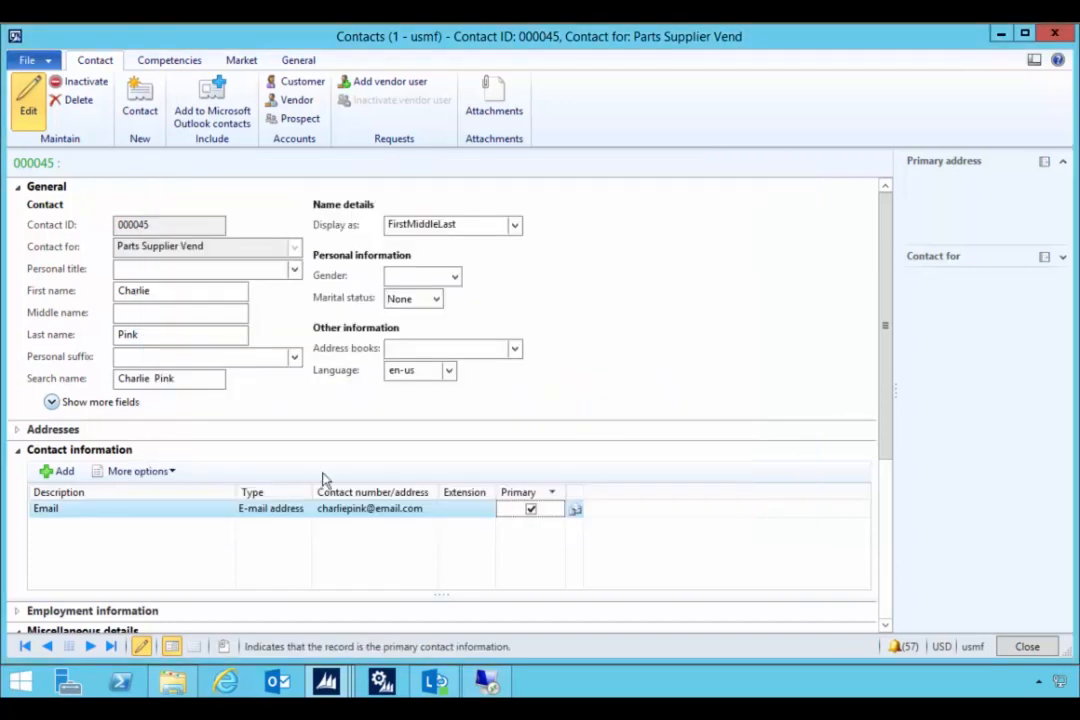
- Open the Vendor user requests list from the Procurement and sourcing area page
mouse_move(325, 682)
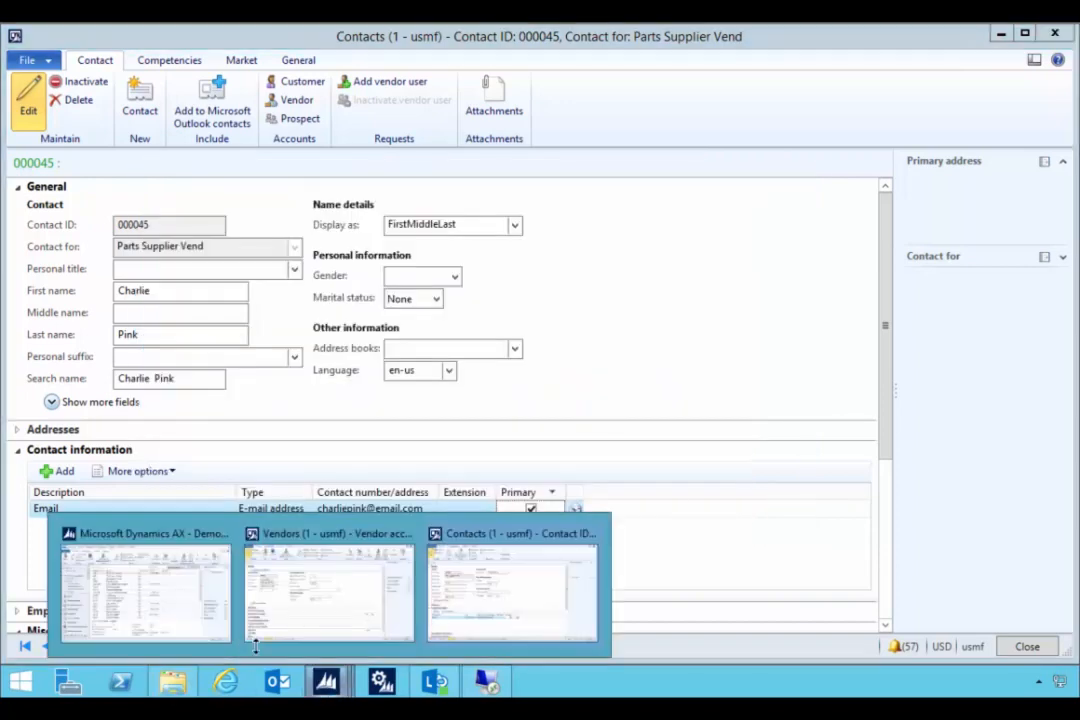
click(183, 588)
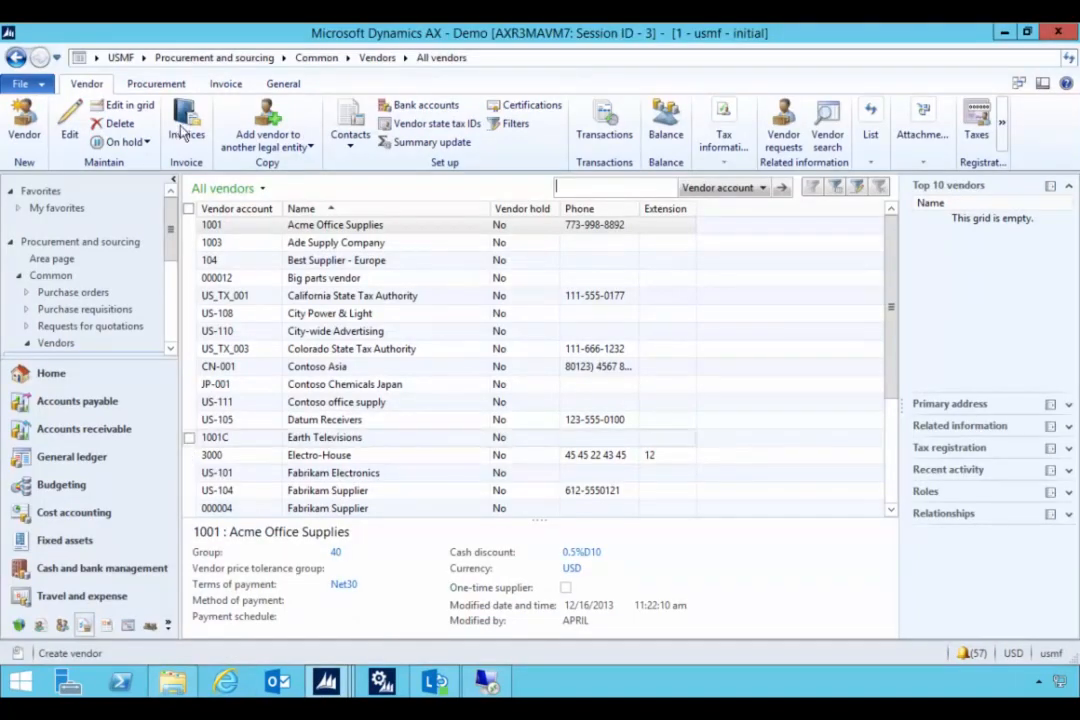
click(195, 60)
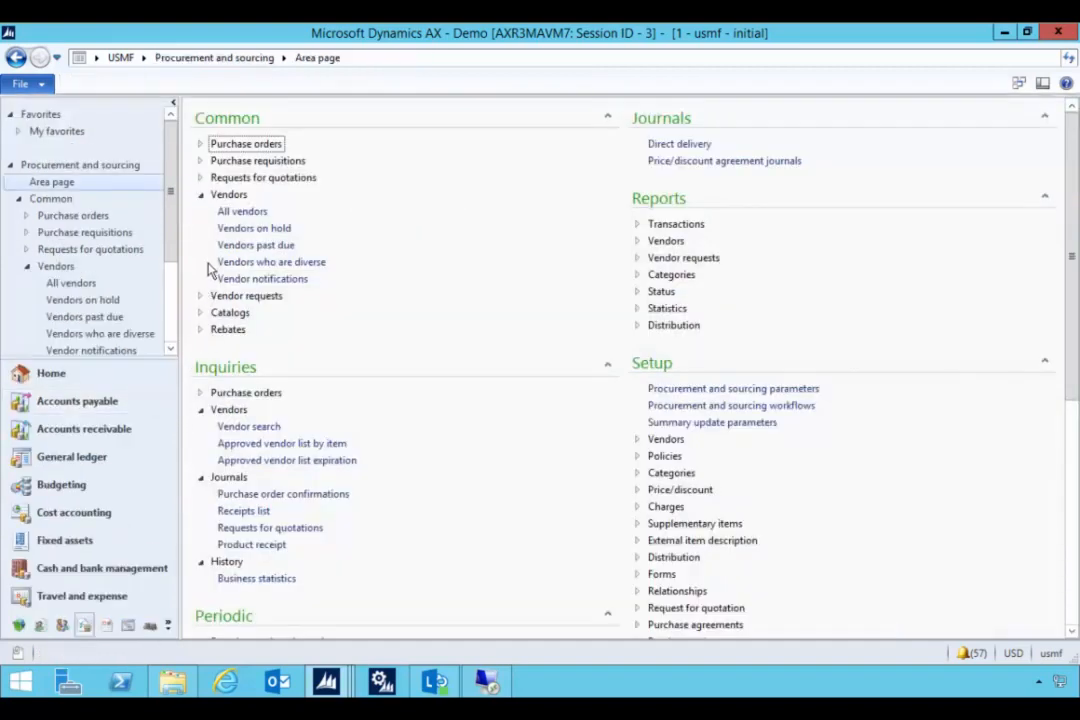
click(201, 296)
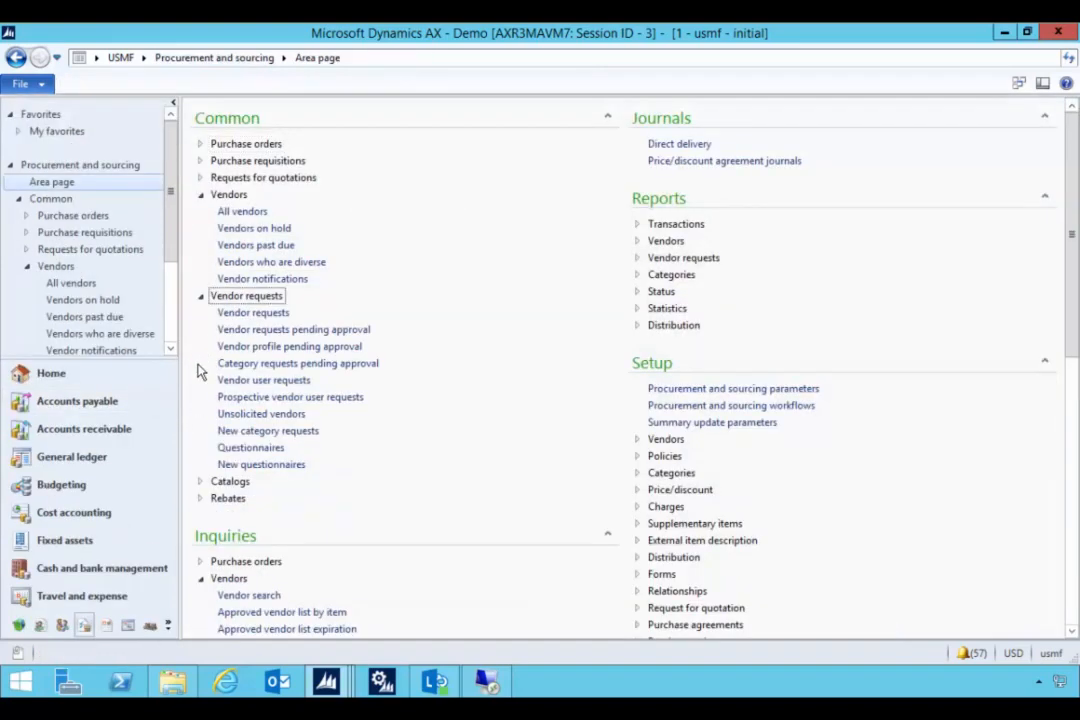
click(251, 381)
- Select request 000042 for Parts Supplier Vend (Submitted), then switch to System administration
scroll(245, 430, down, 1)
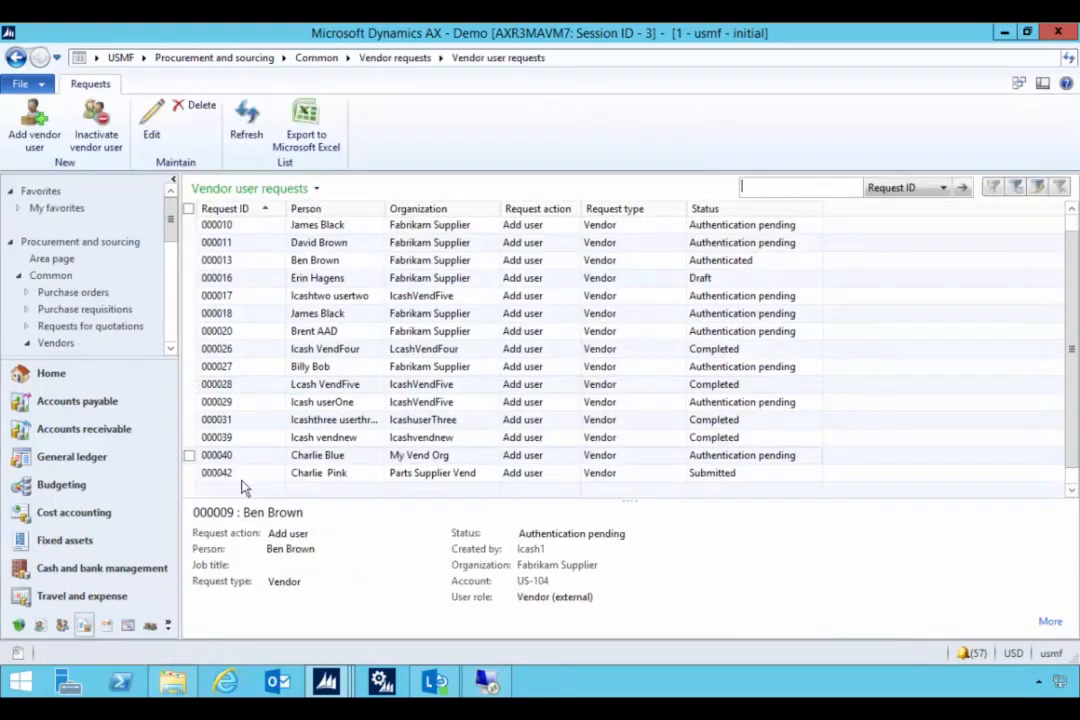
click(240, 478)
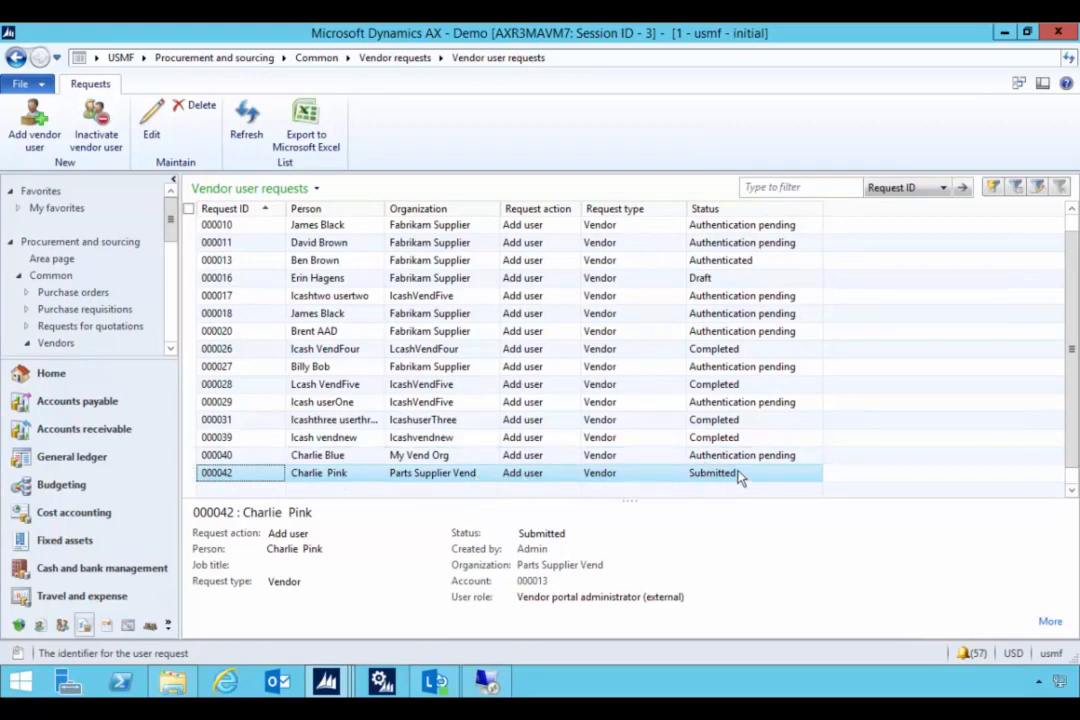
click(171, 626)
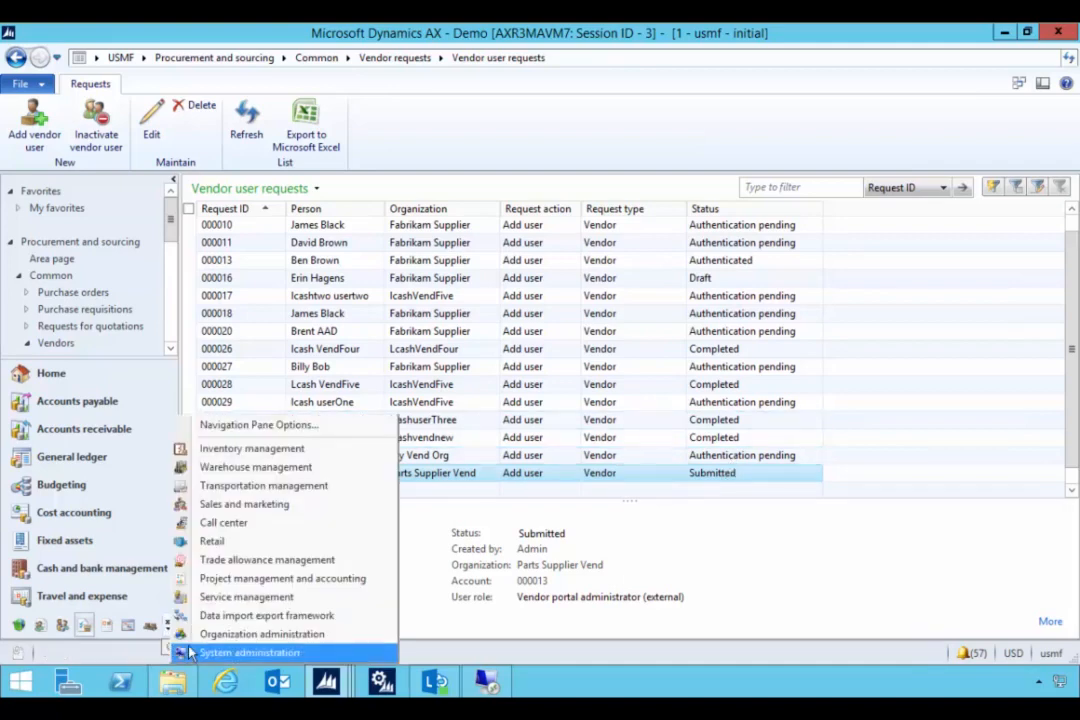
click(195, 648)
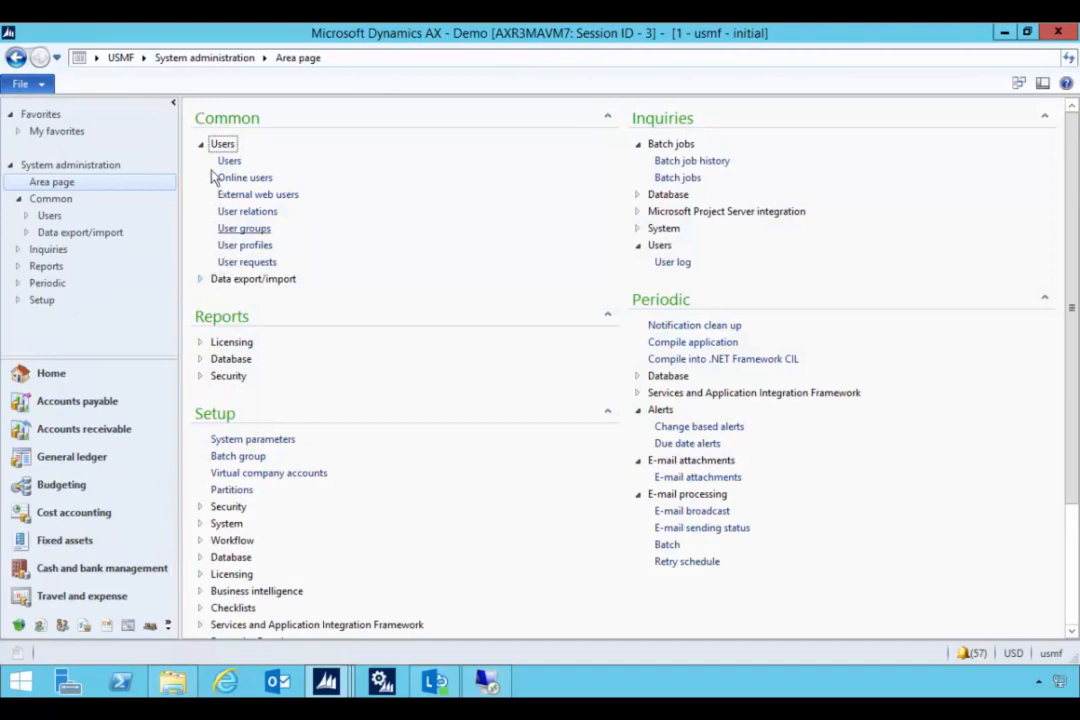
click(226, 264)
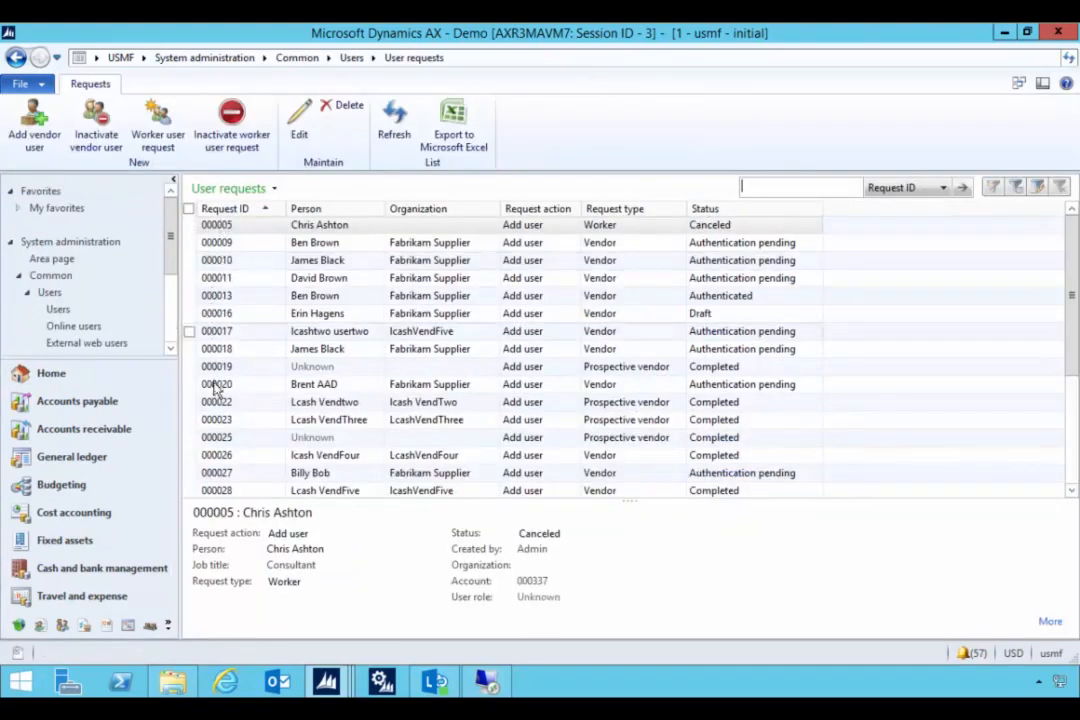
scroll(215, 389, down, 3)
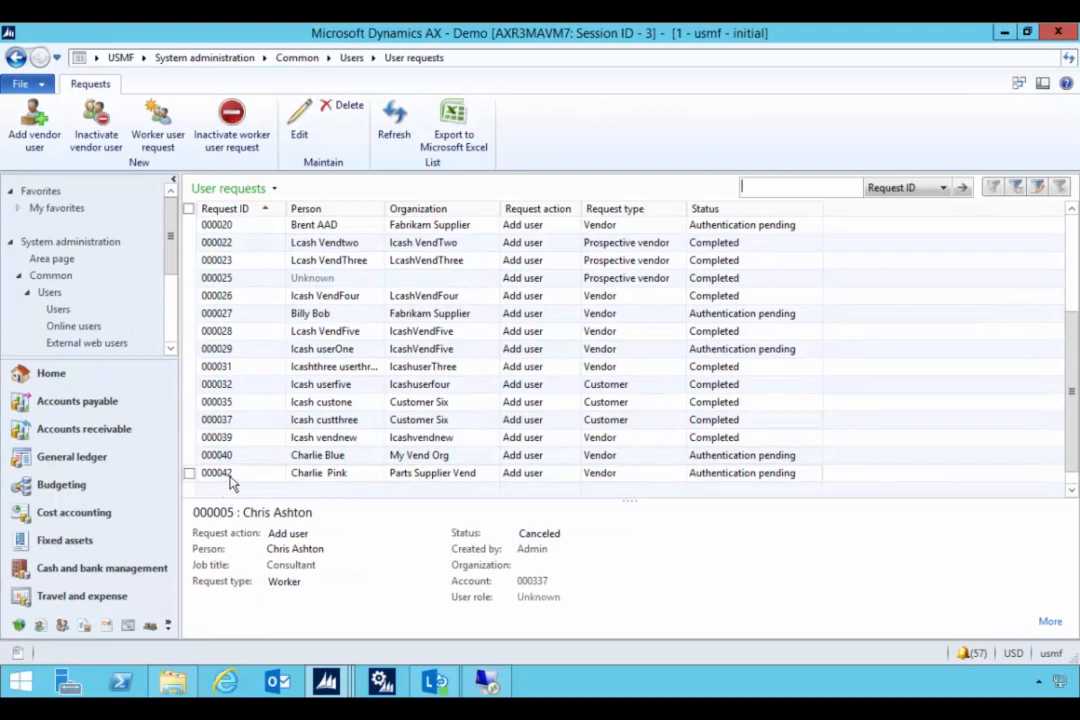
click(389, 477)
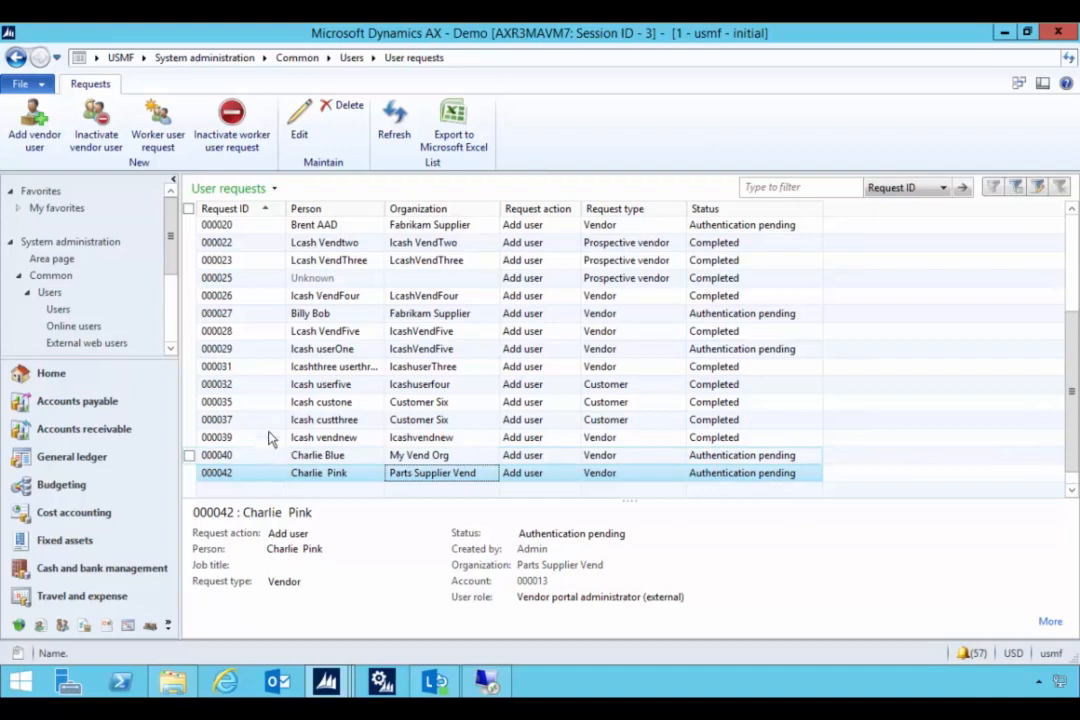
click(216, 62)
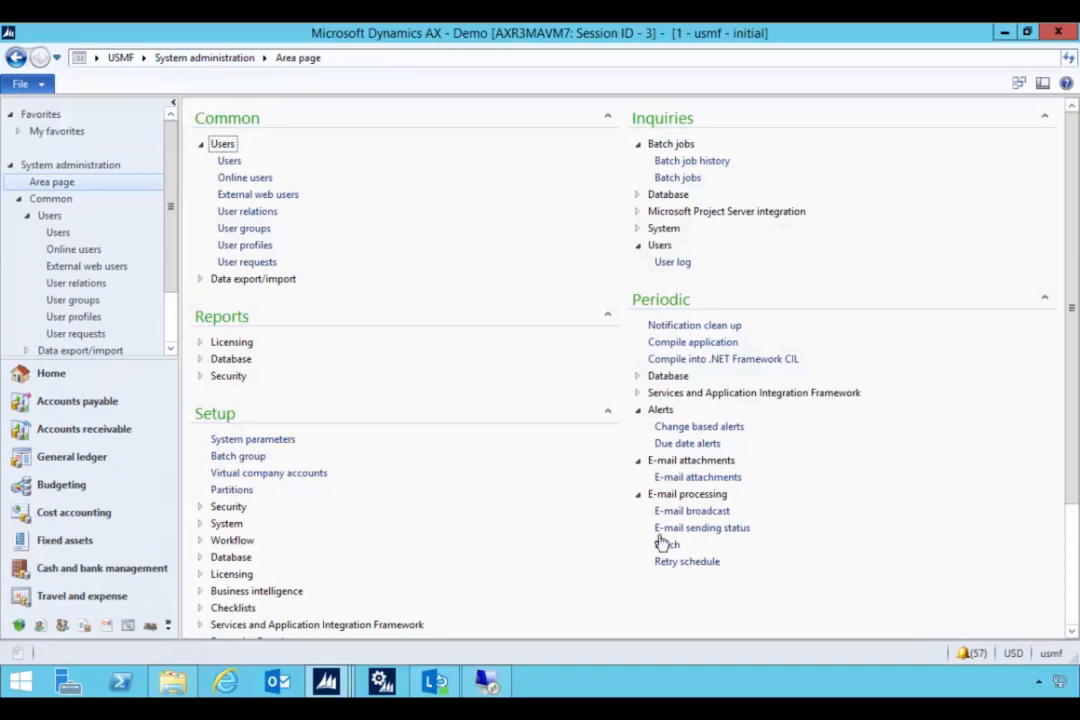
- Show the Waiting authentication e-mail from E-mail sending status and select its full link
click(733, 530)
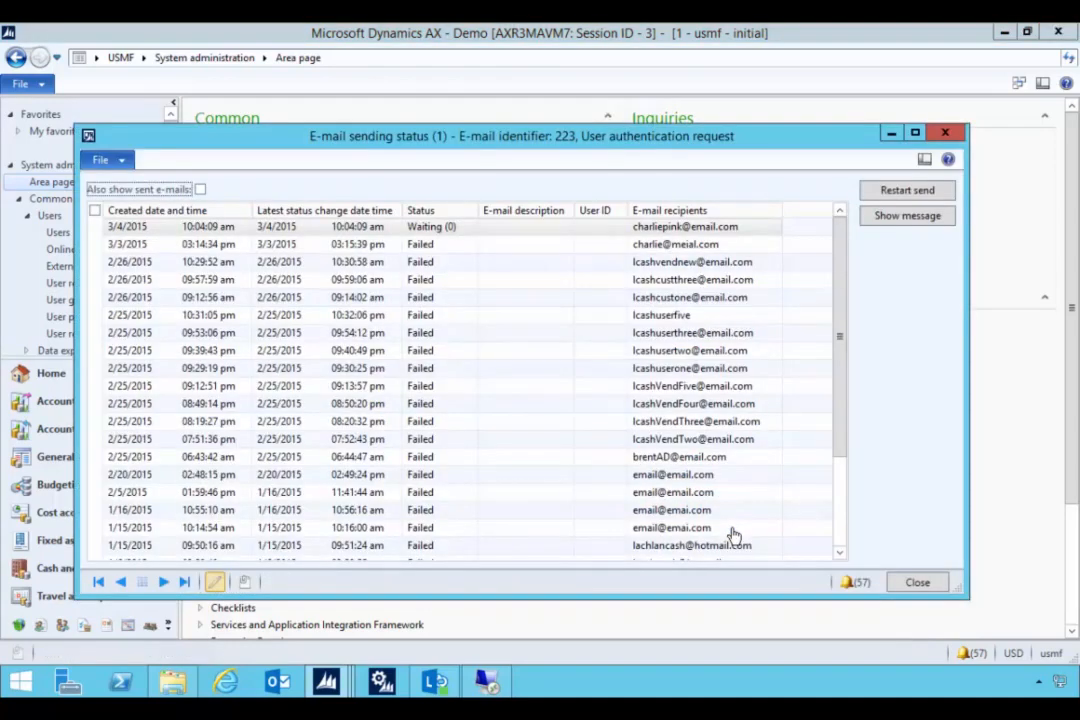
click(392, 231)
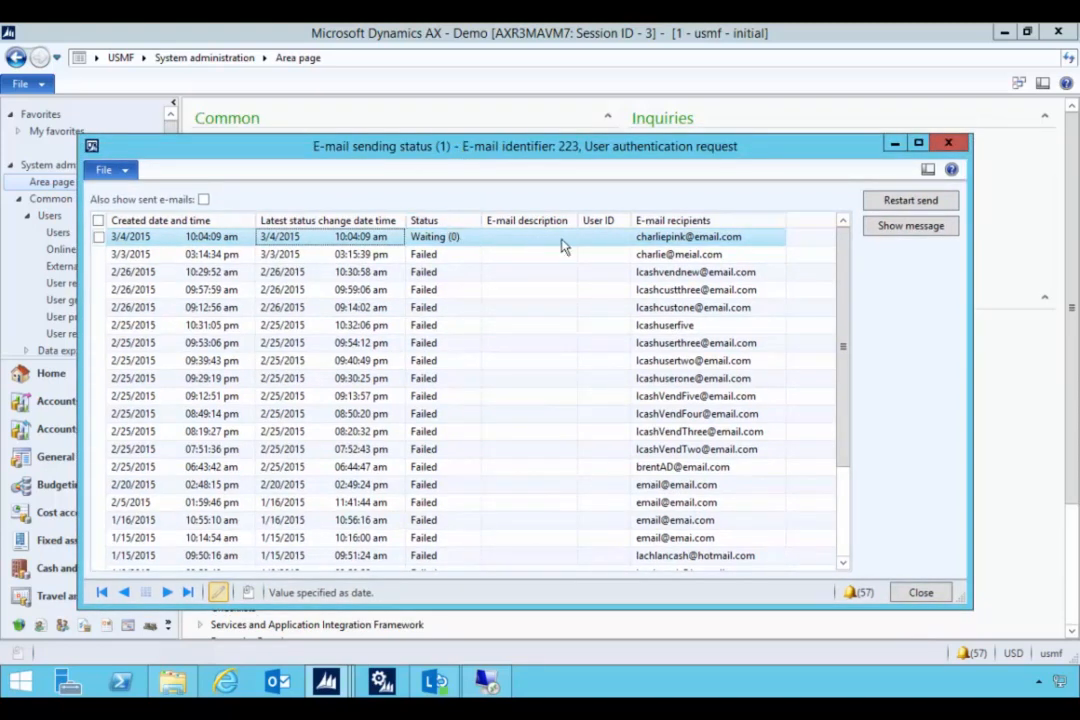
click(881, 229)
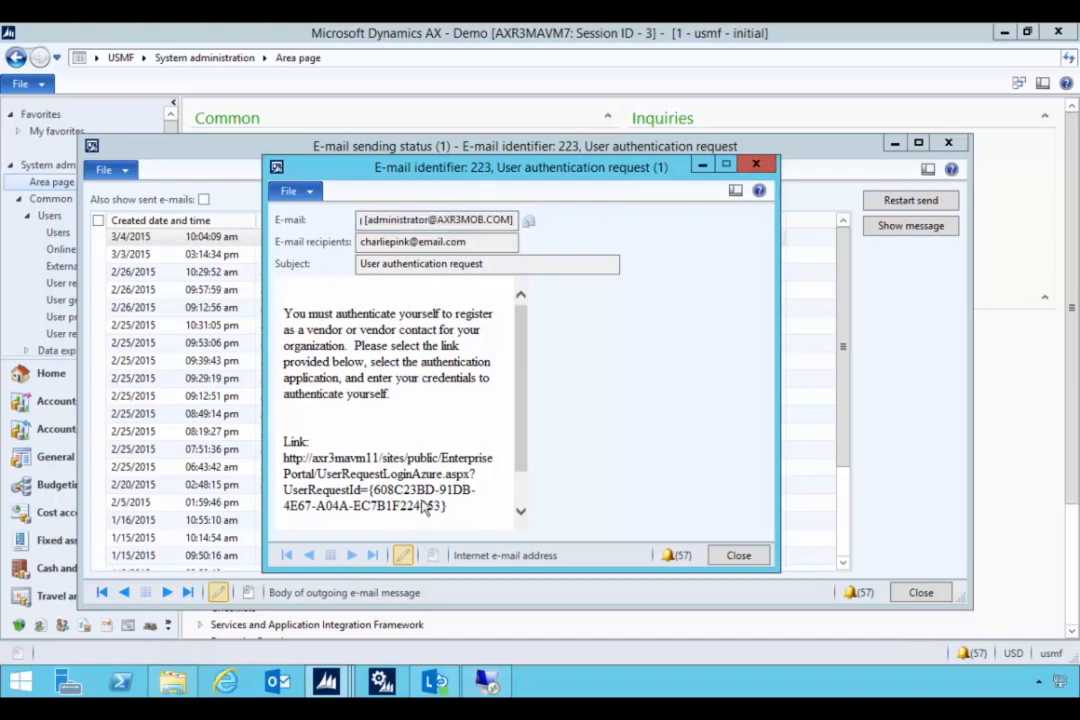
drag(447, 507, 288, 466)
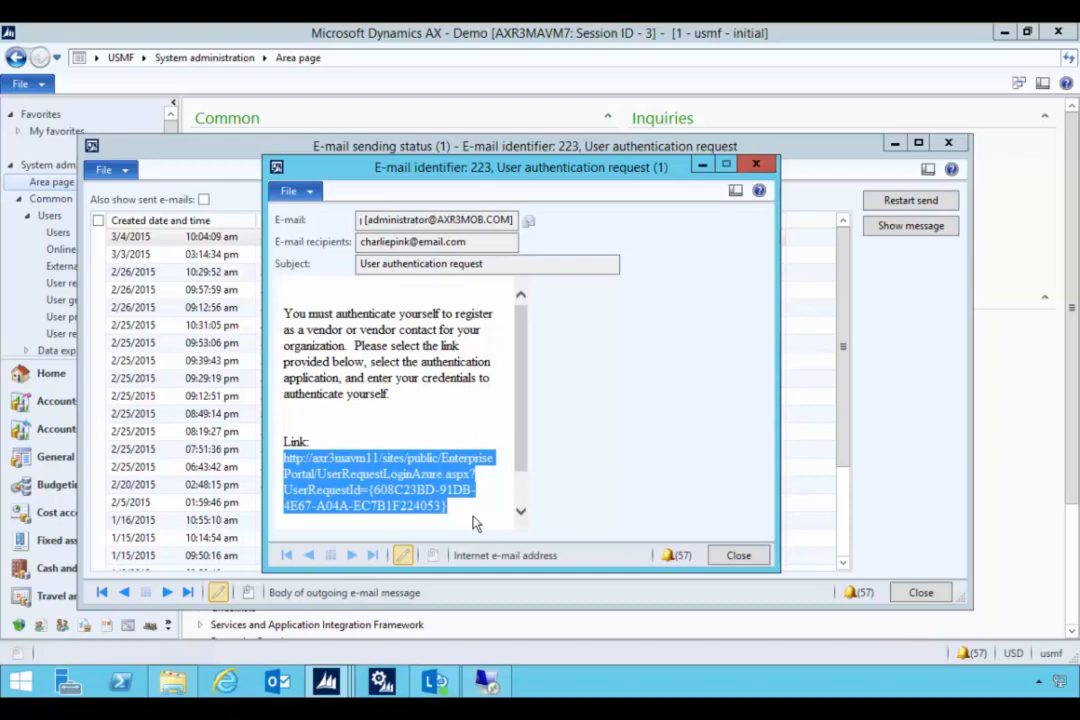
click(486, 681)
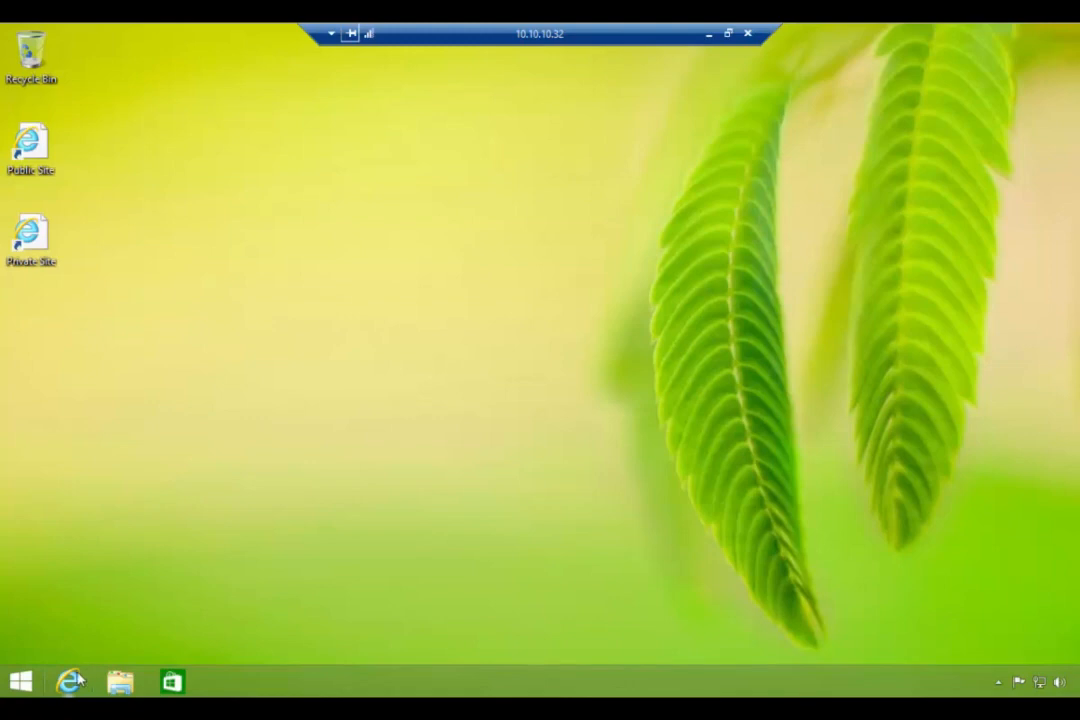
- Load the pasted authentication link in Internet Explorer and sign in with Windows Live ID
click(78, 679)
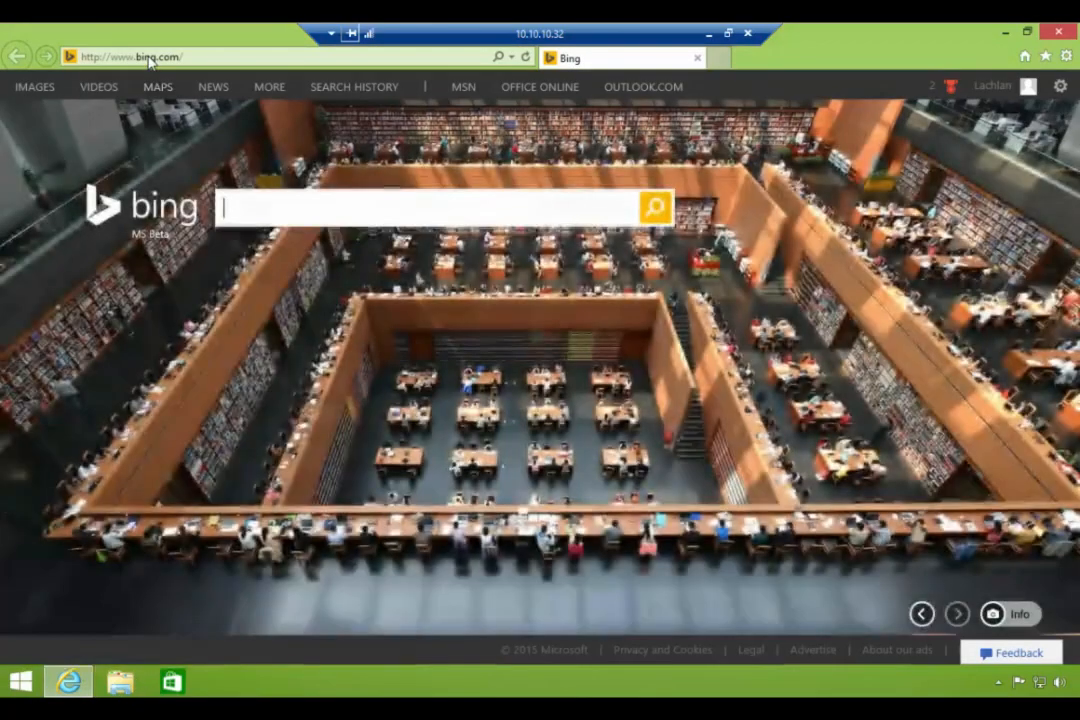
click(150, 60)
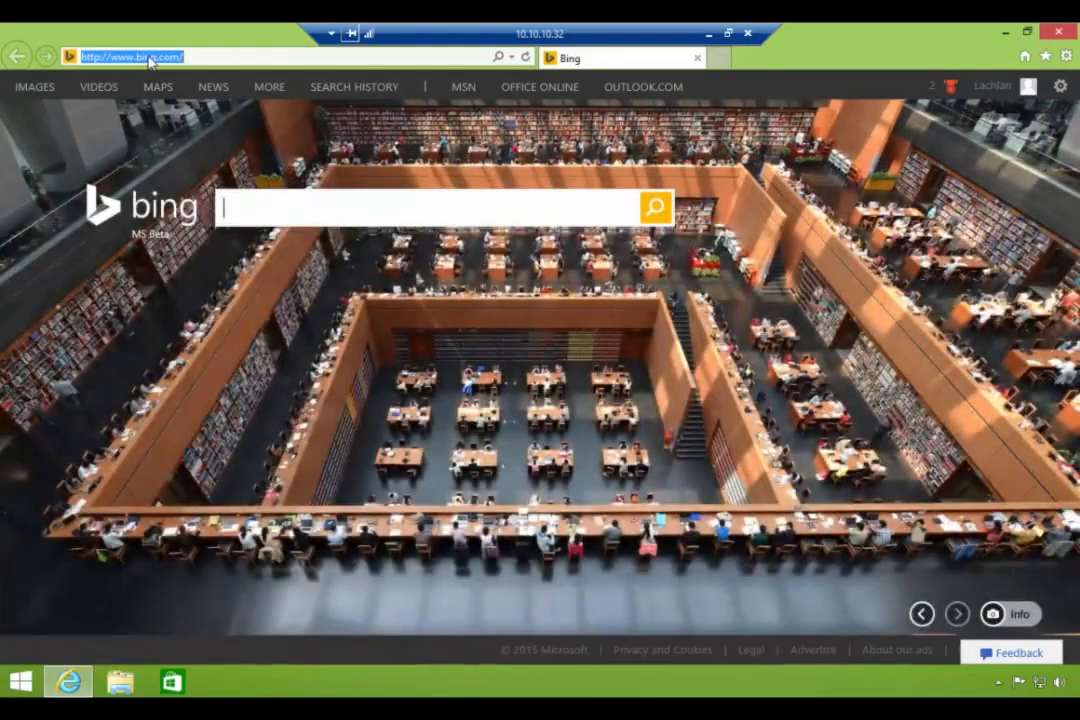
key(ctrl+v)
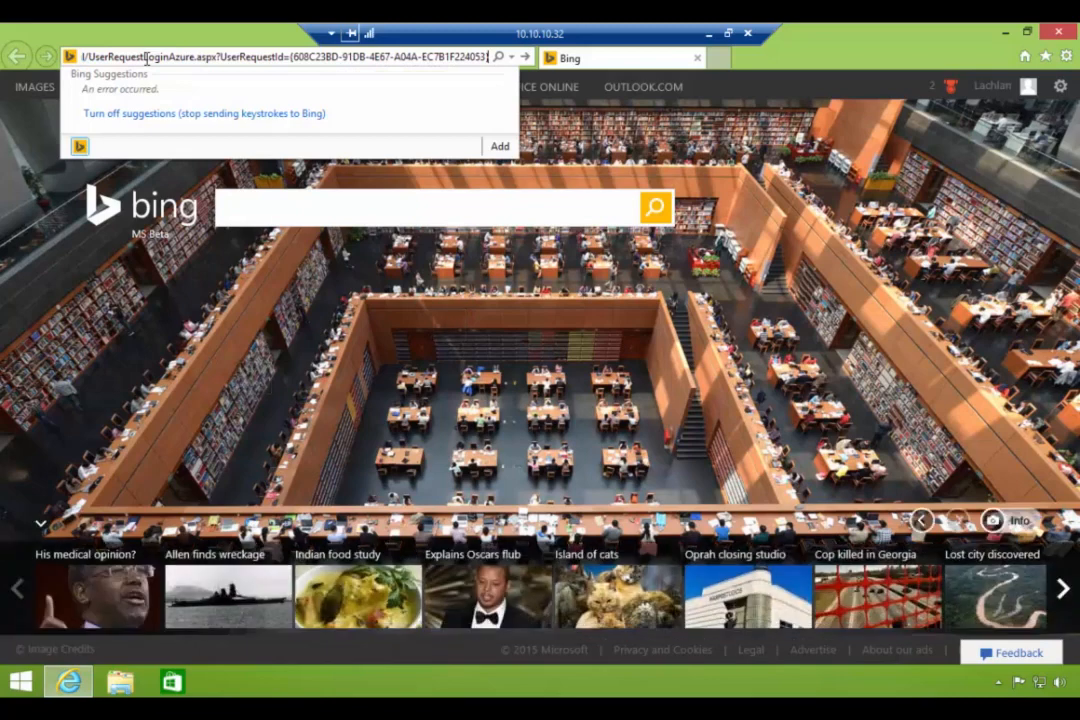
key(Return)
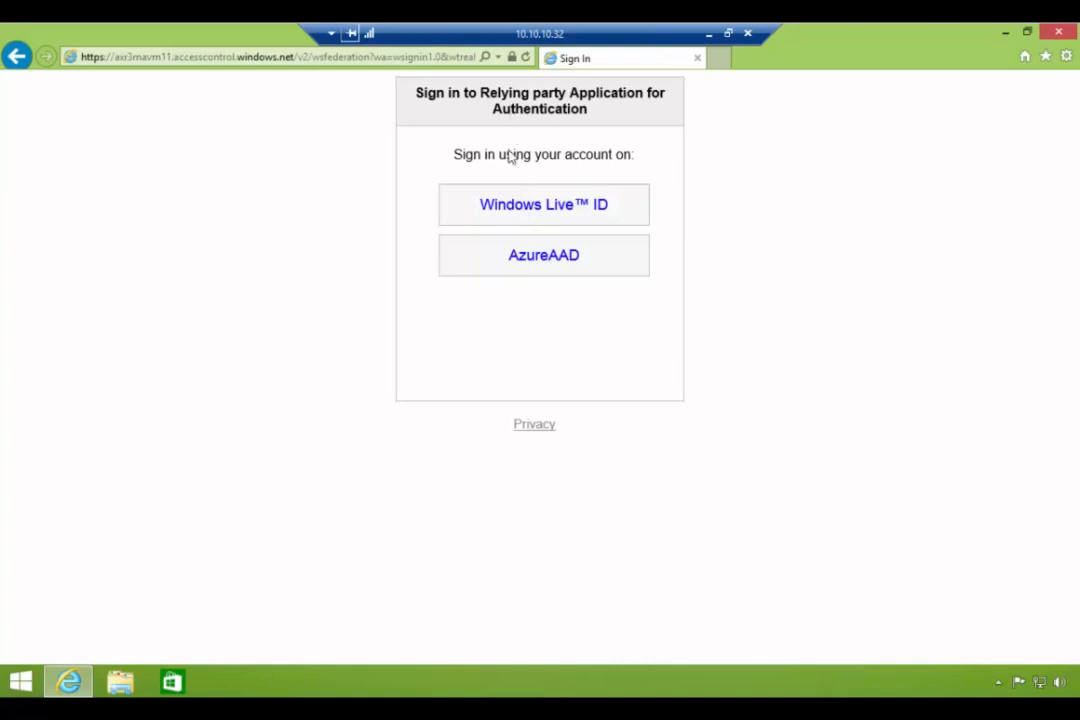
click(509, 211)
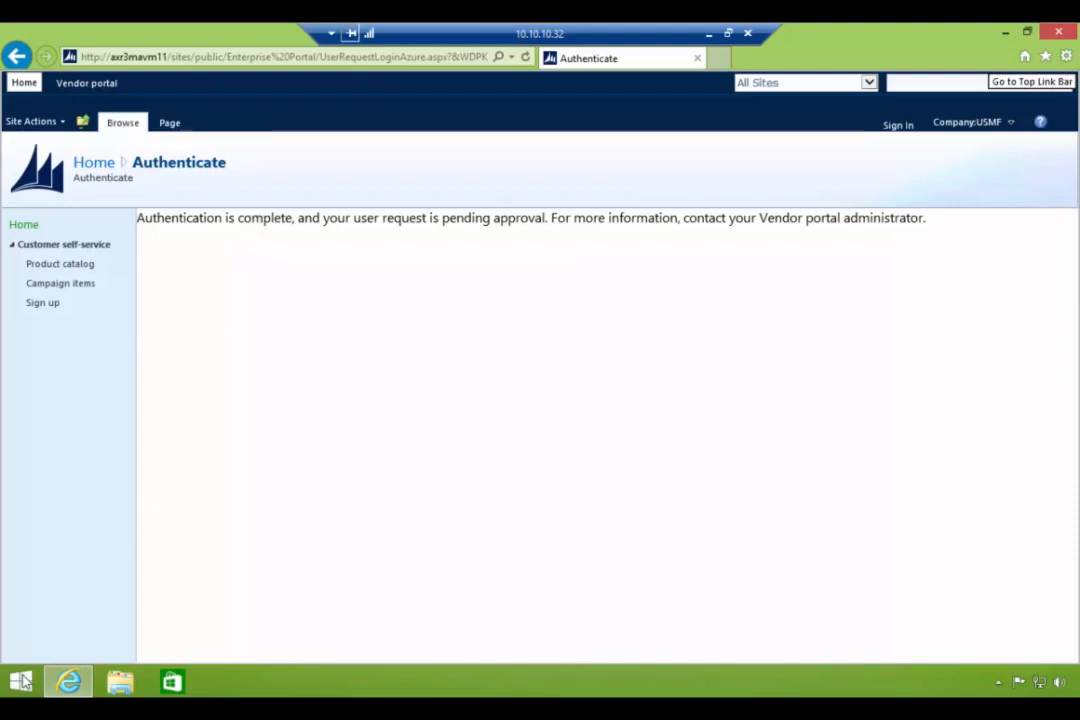
click(22, 681)
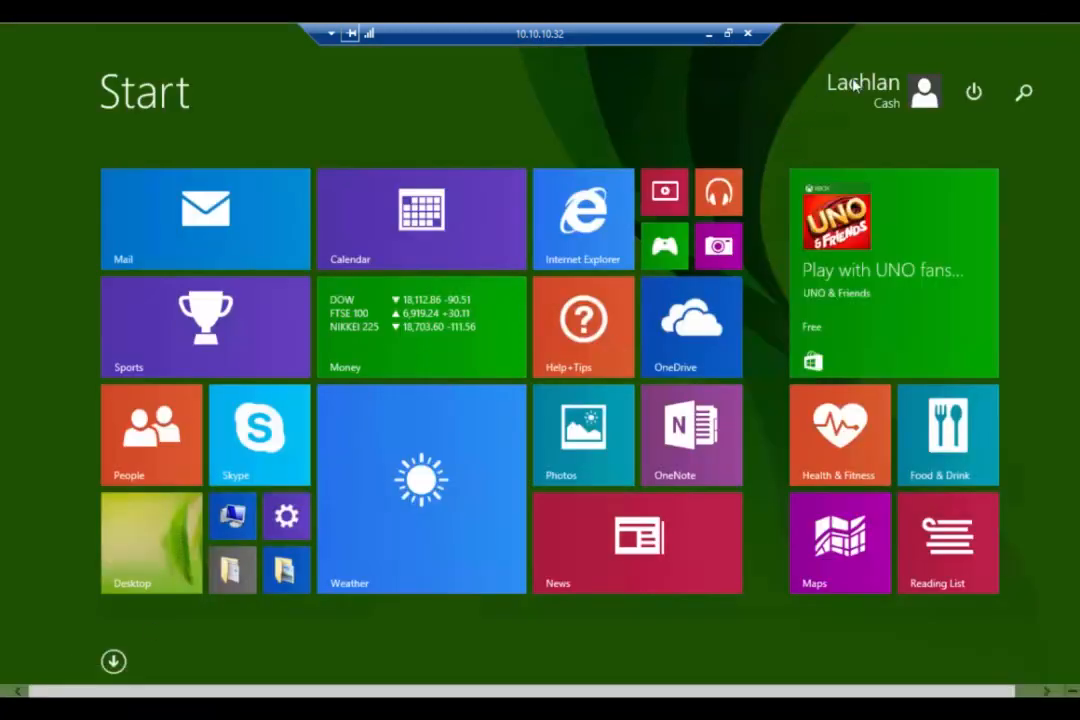
click(117, 573)
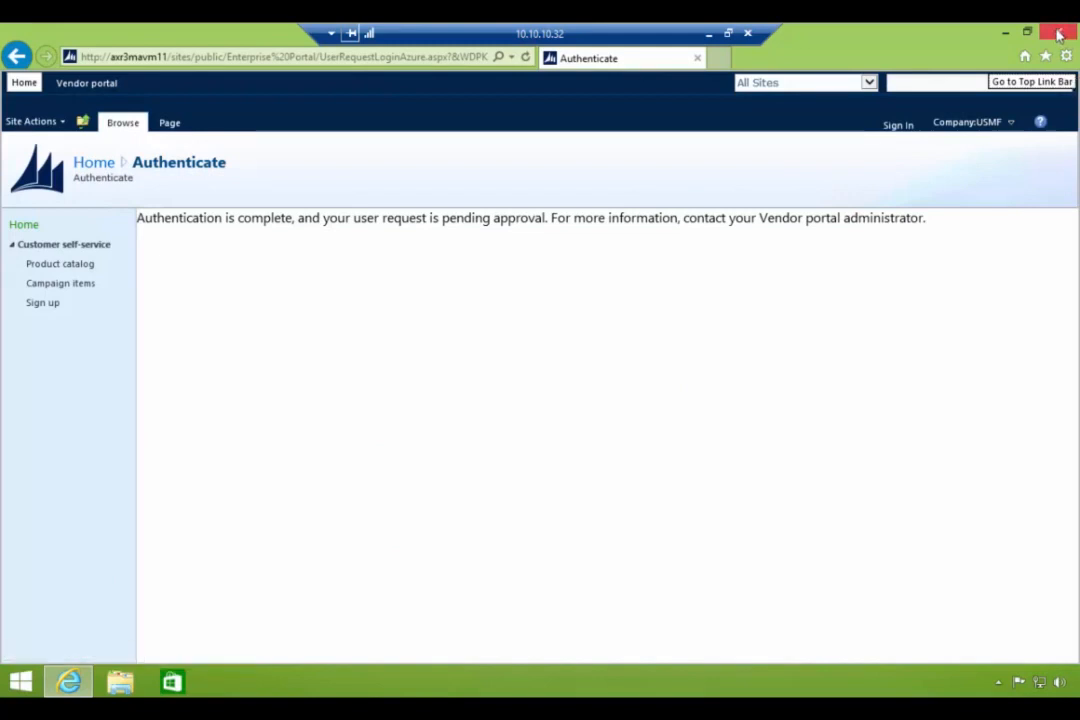
- Close the authentication e-mail message and the E-mail sending status window
click(709, 33)
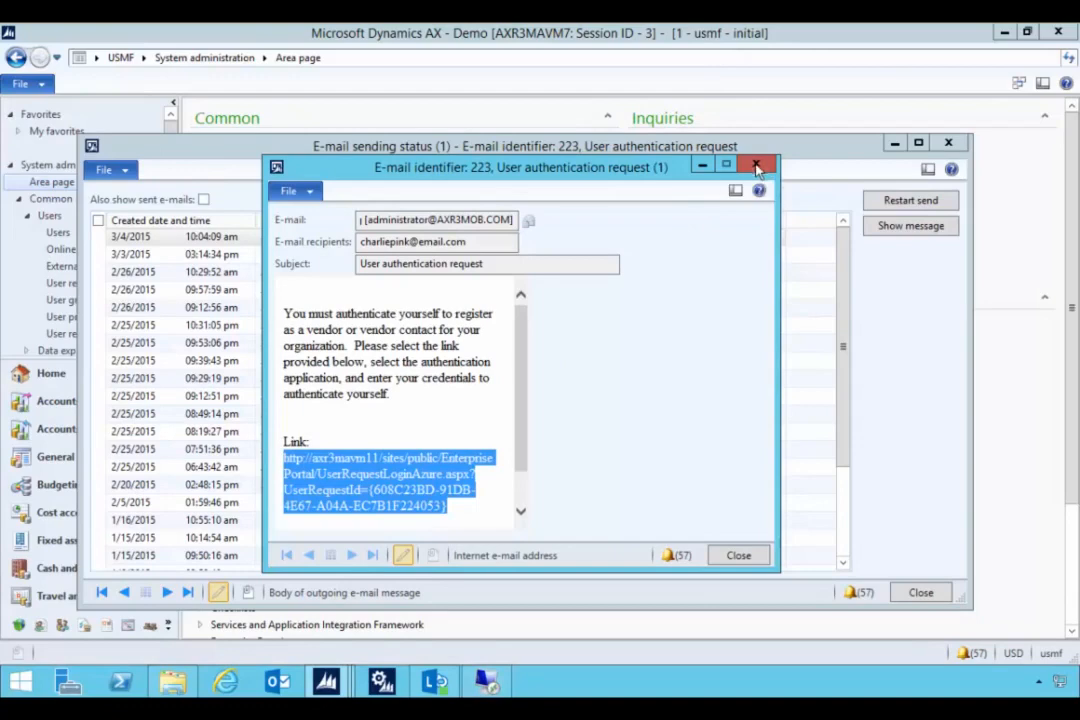
click(757, 166)
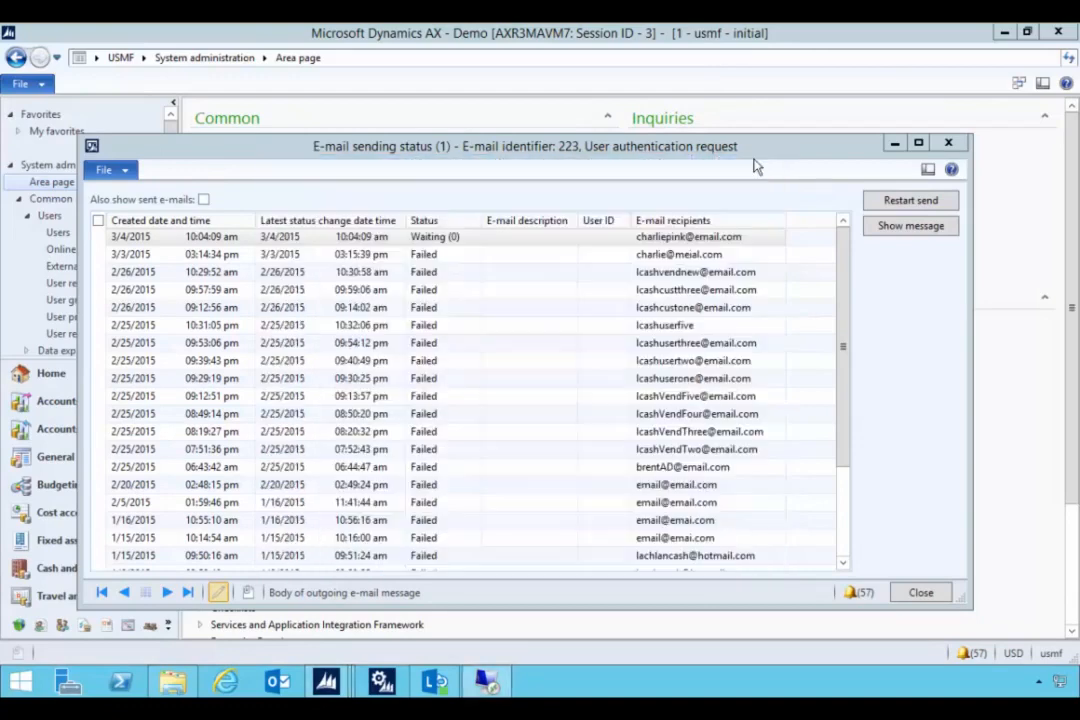
click(950, 146)
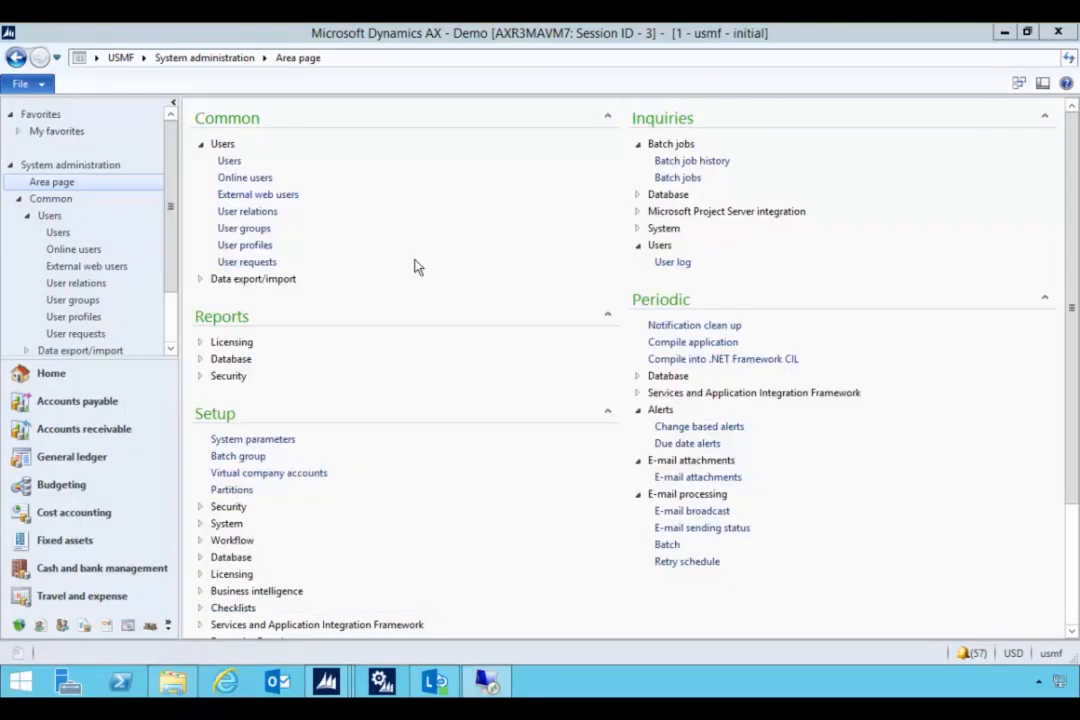
- Open User requests, select request 000042 and refresh until it shows Completed
click(240, 263)
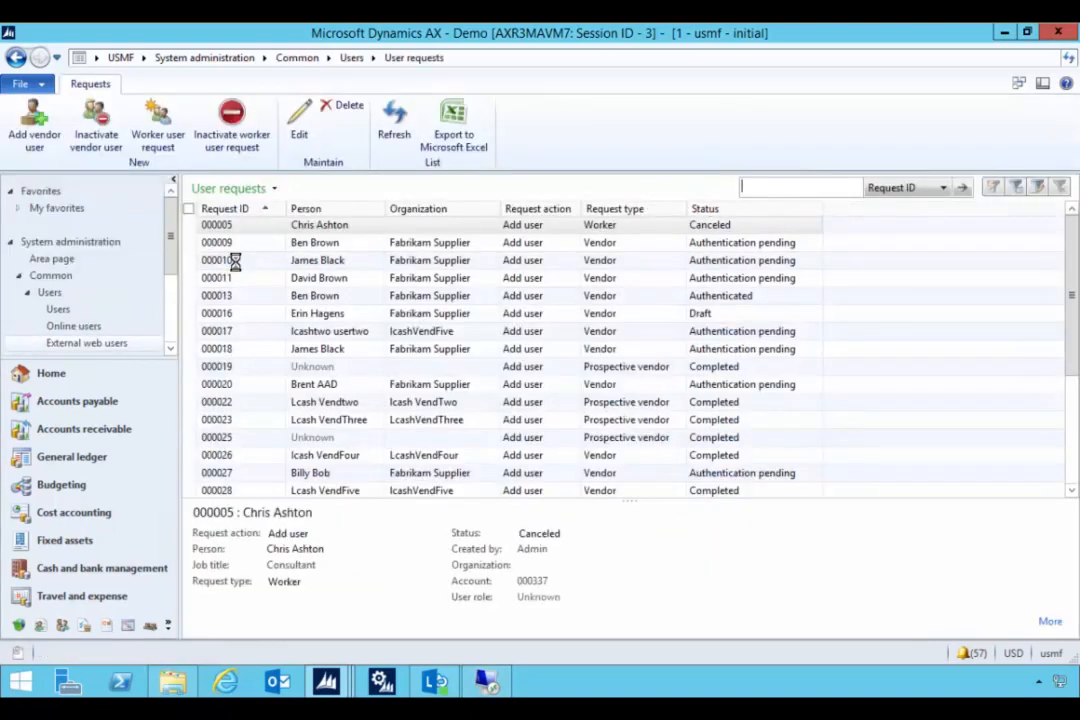
click(398, 143)
scroll(349, 366, down, 1)
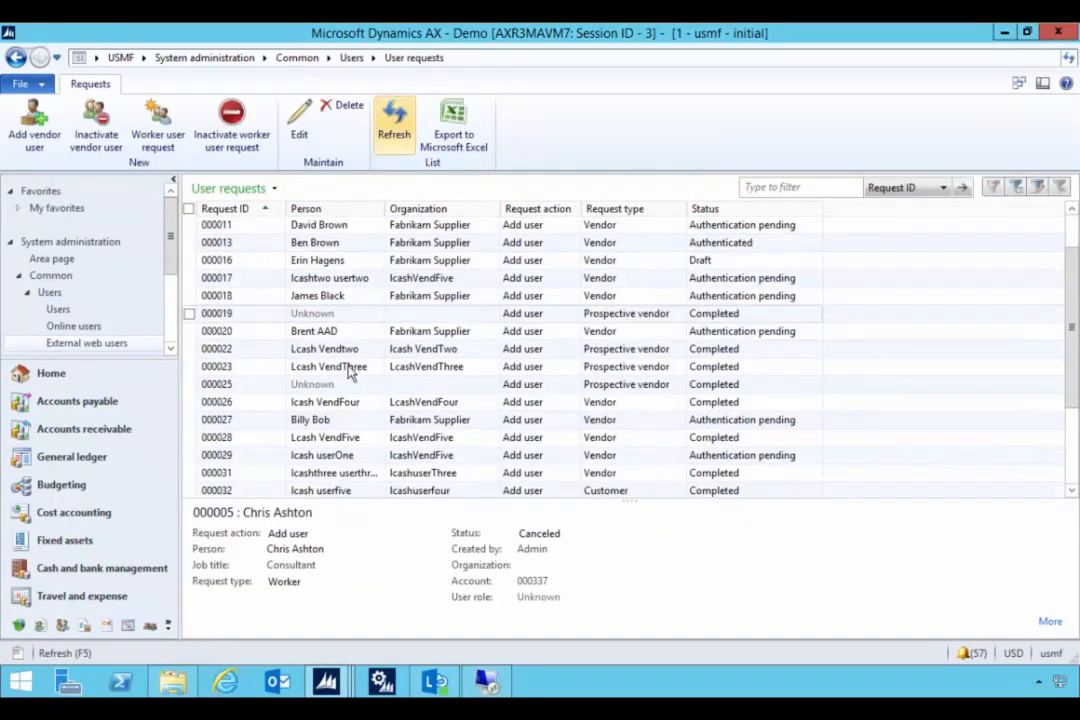
scroll(349, 370, down, 2)
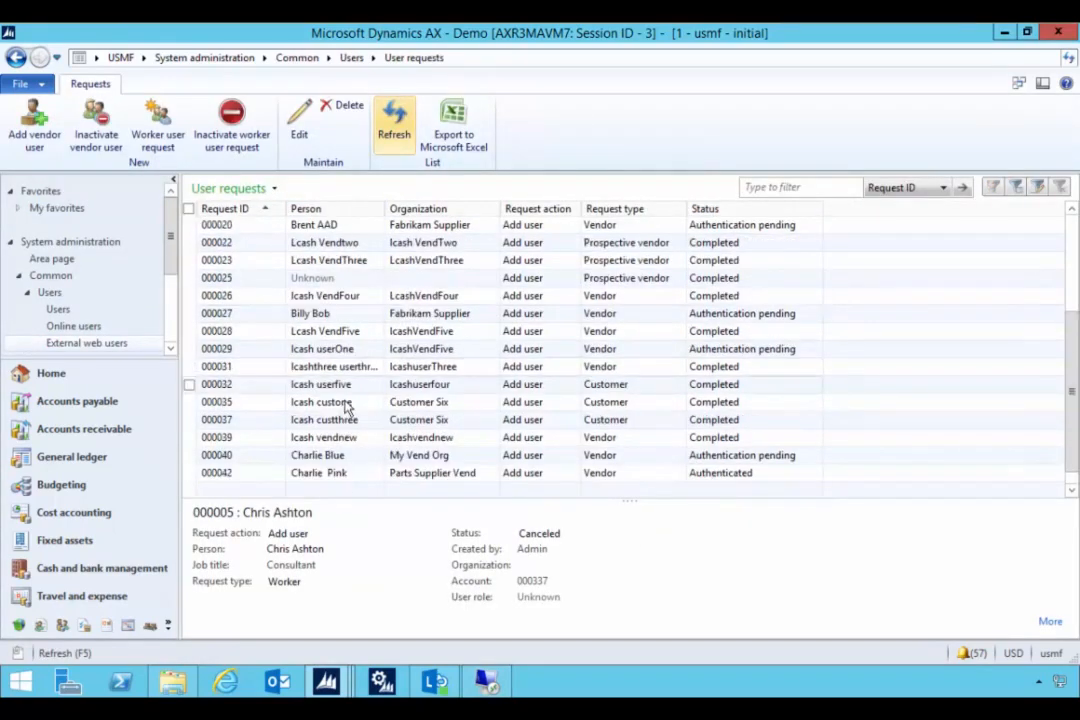
click(316, 474)
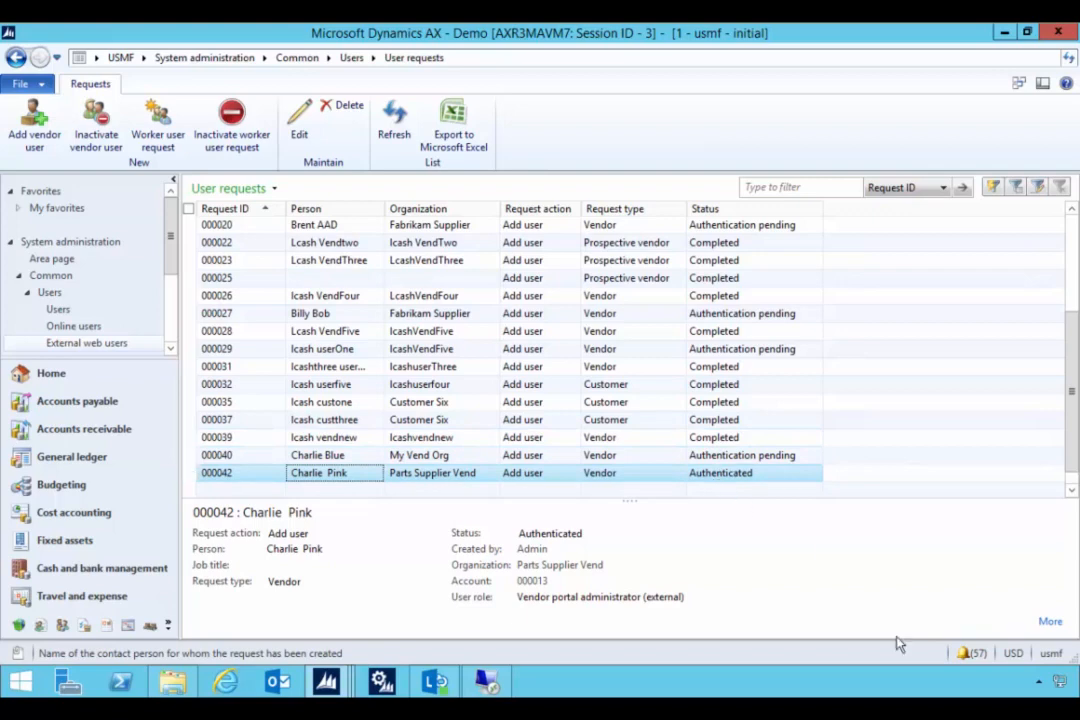
key(F5)
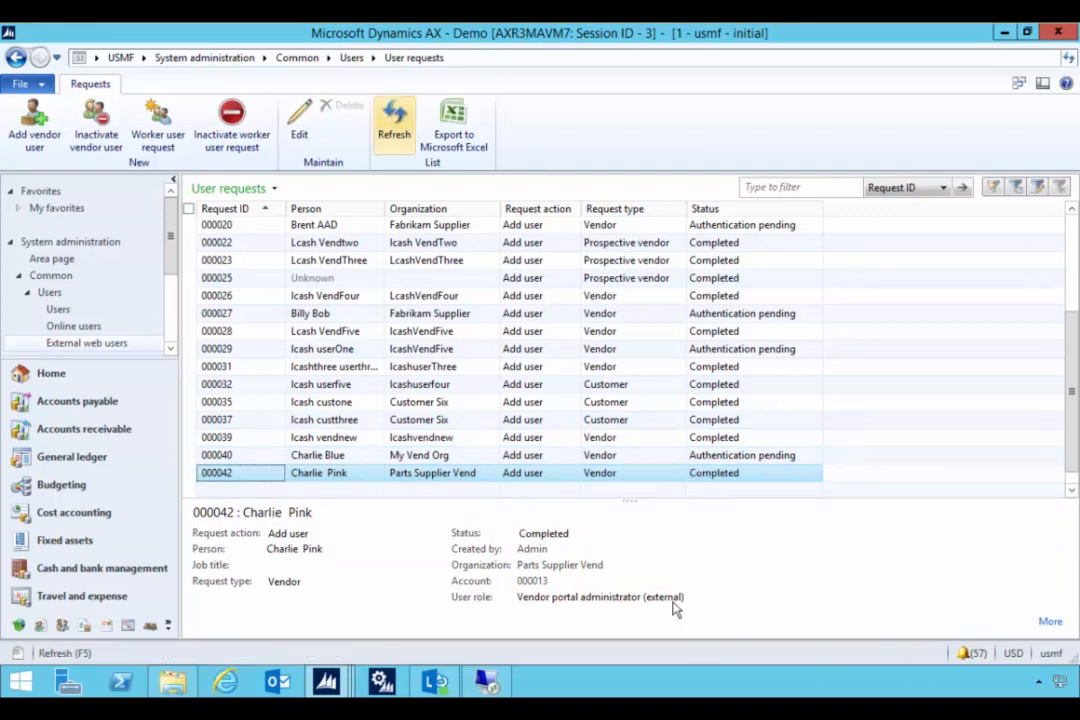
click(612, 476)
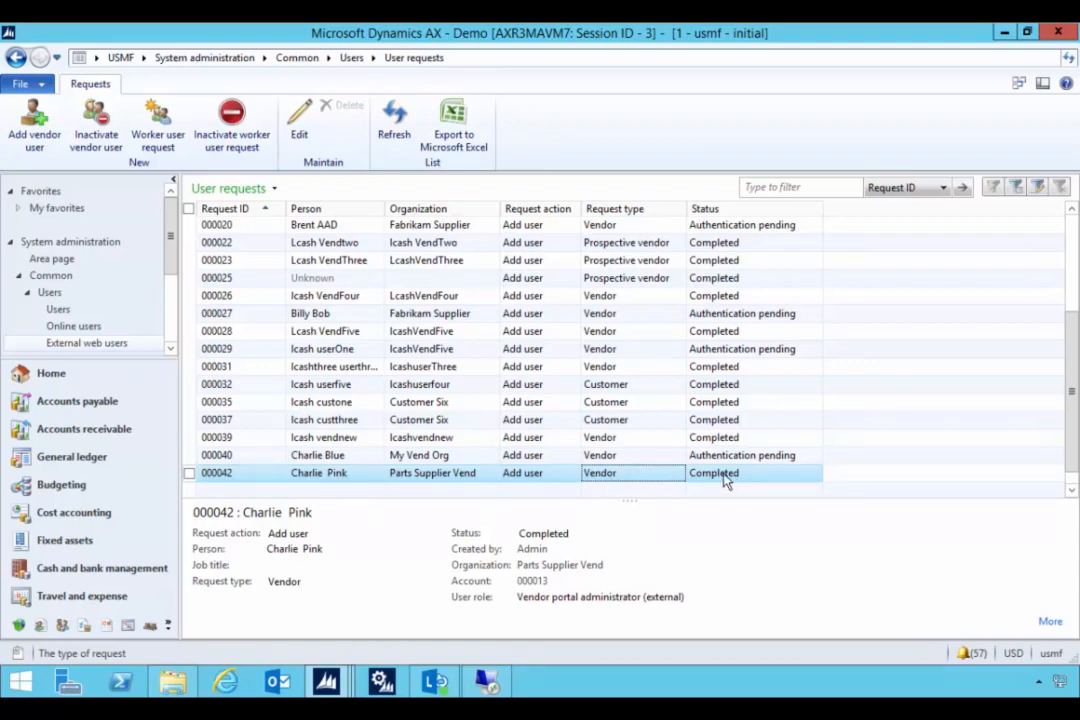
click(205, 60)
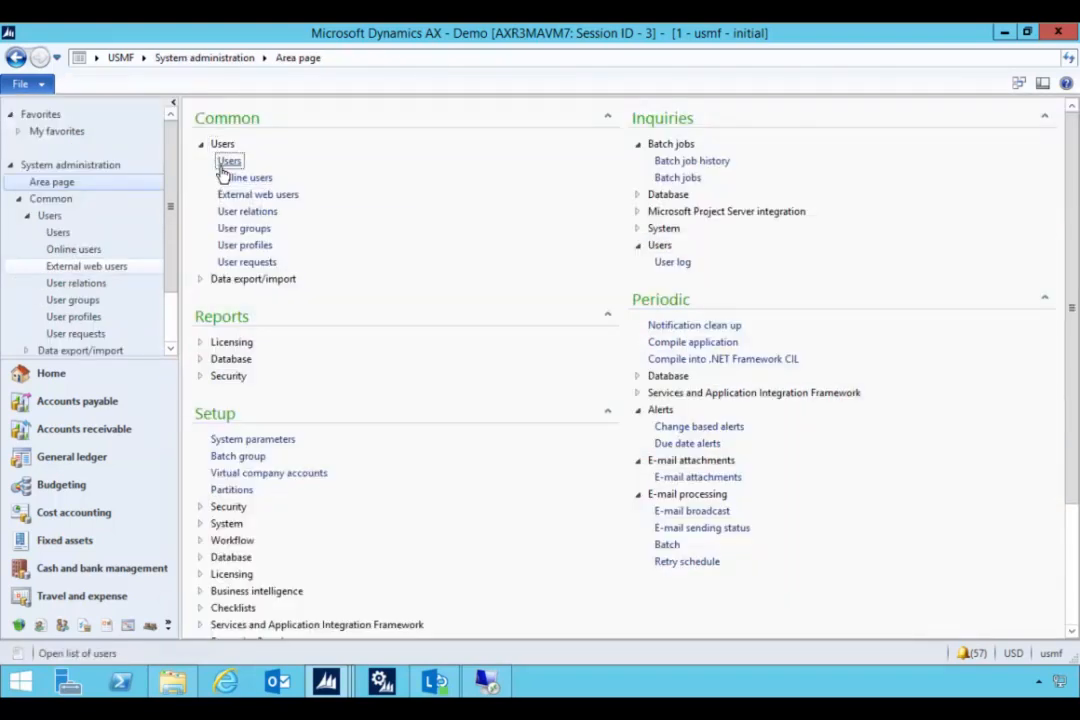
click(226, 164)
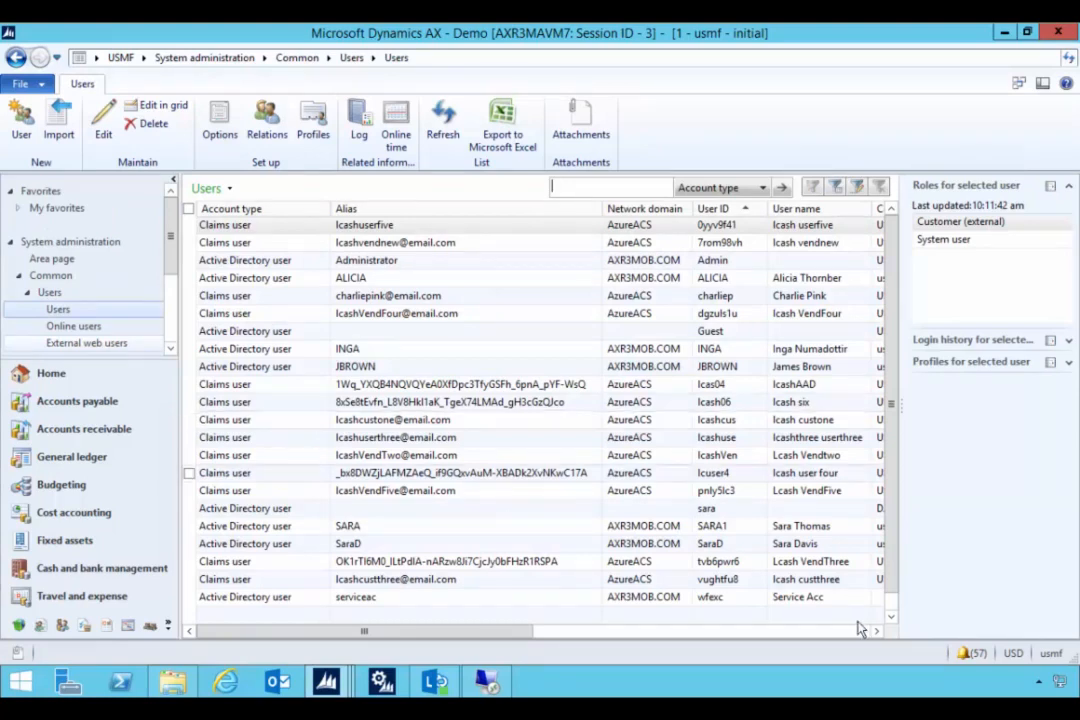
click(258, 300)
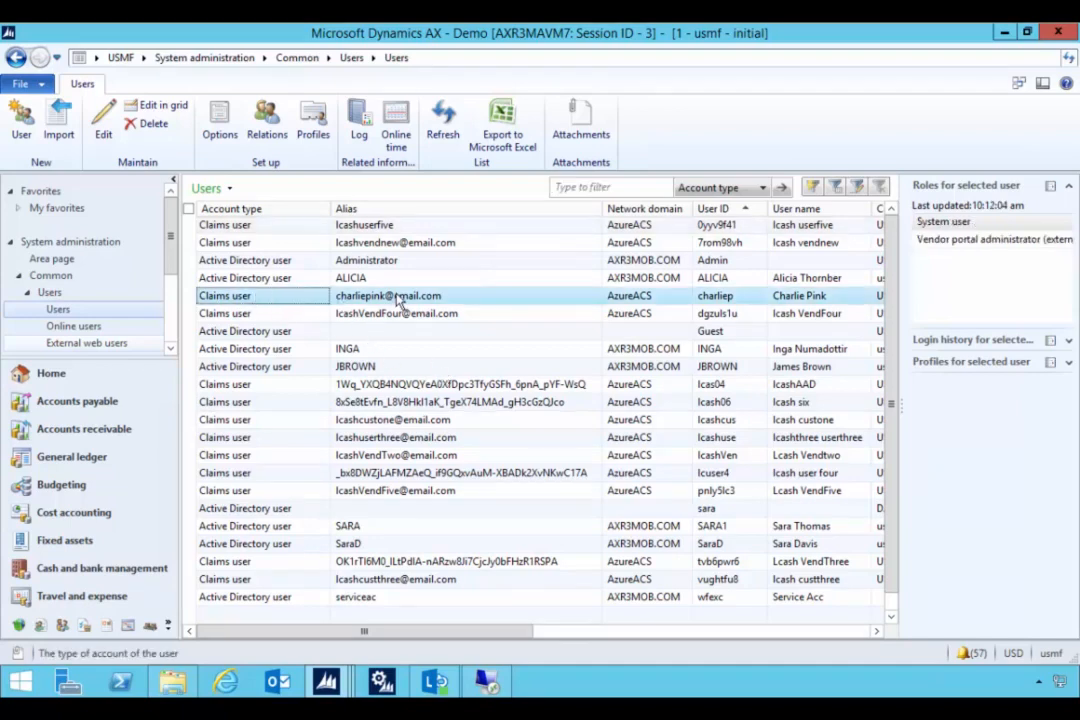
double_click(398, 300)
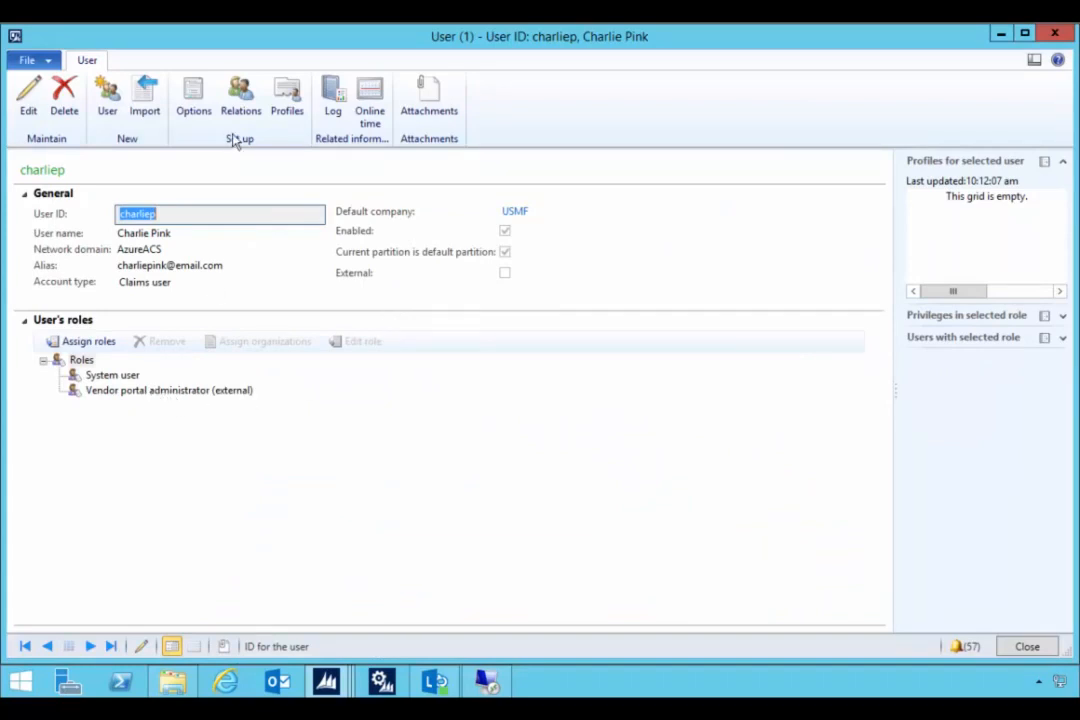
click(240, 100)
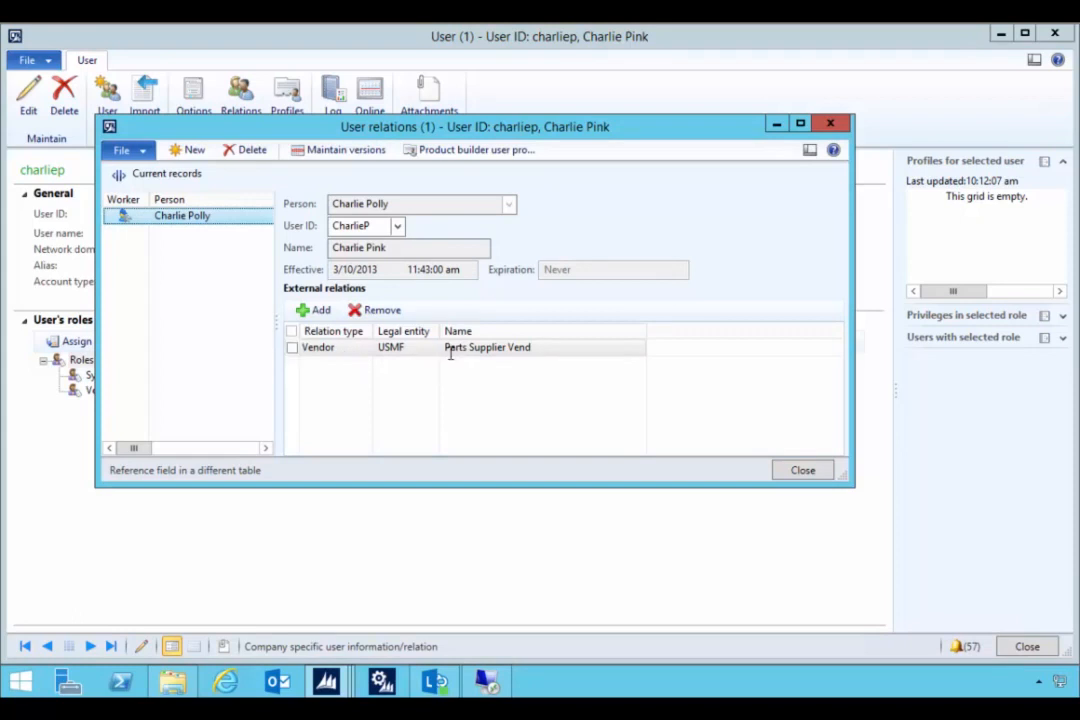
click(830, 123)
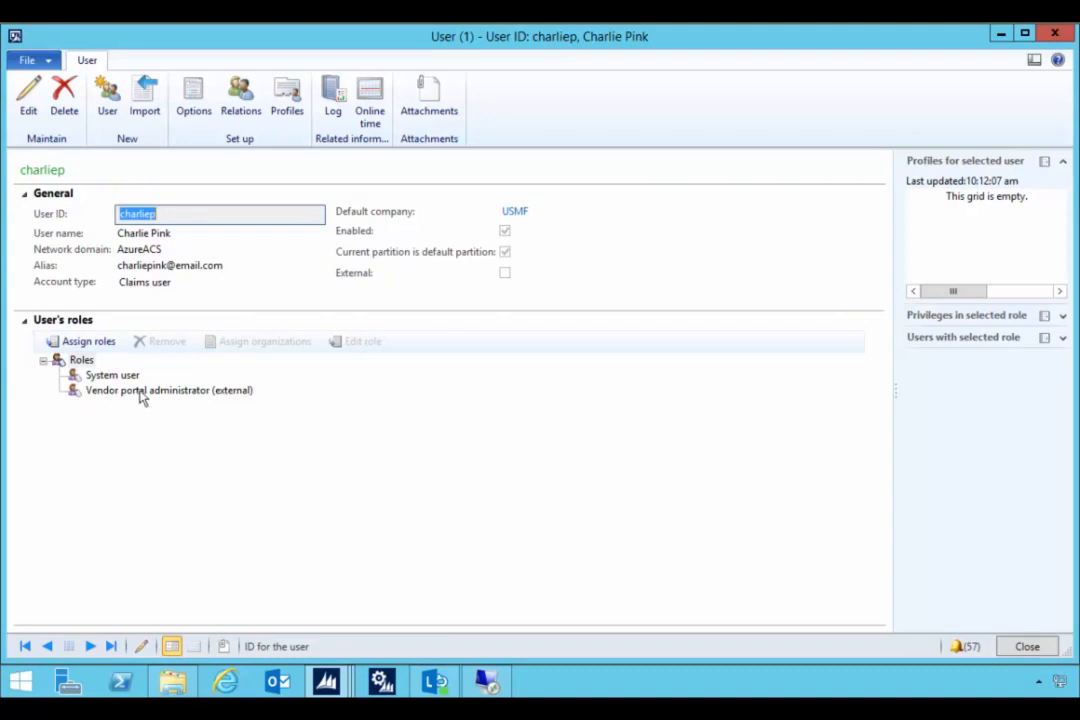
- Assign the Vendor (external) role to the vendor contact's user
click(90, 342)
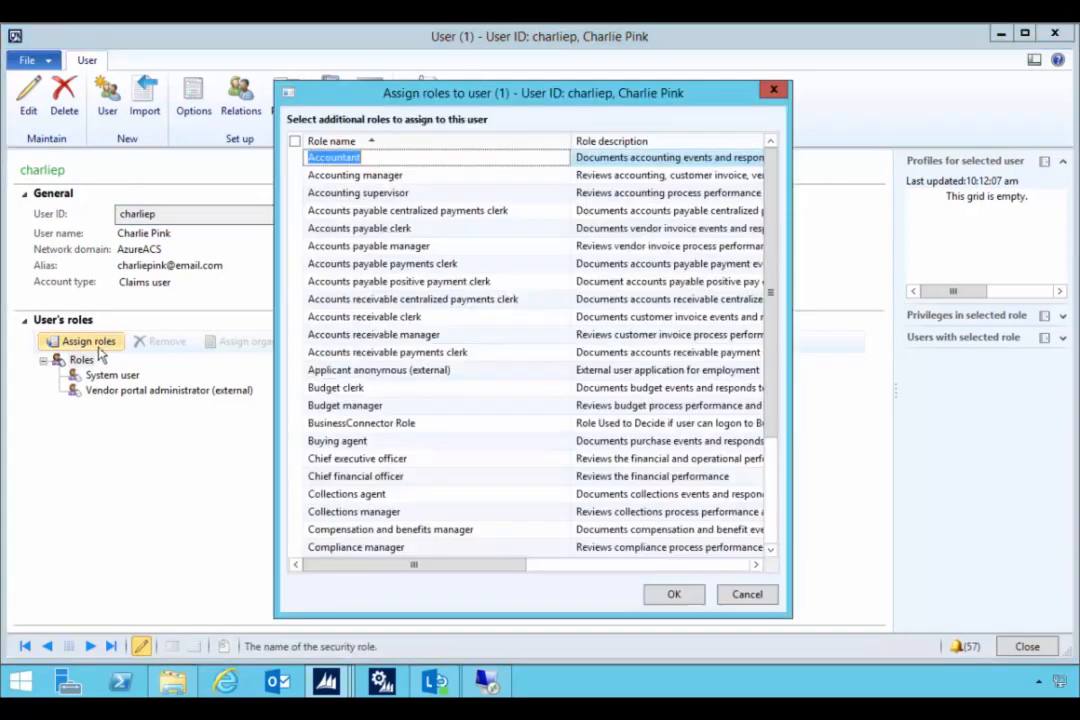
scroll(338, 377, down, 2)
scroll(338, 377, down, 5)
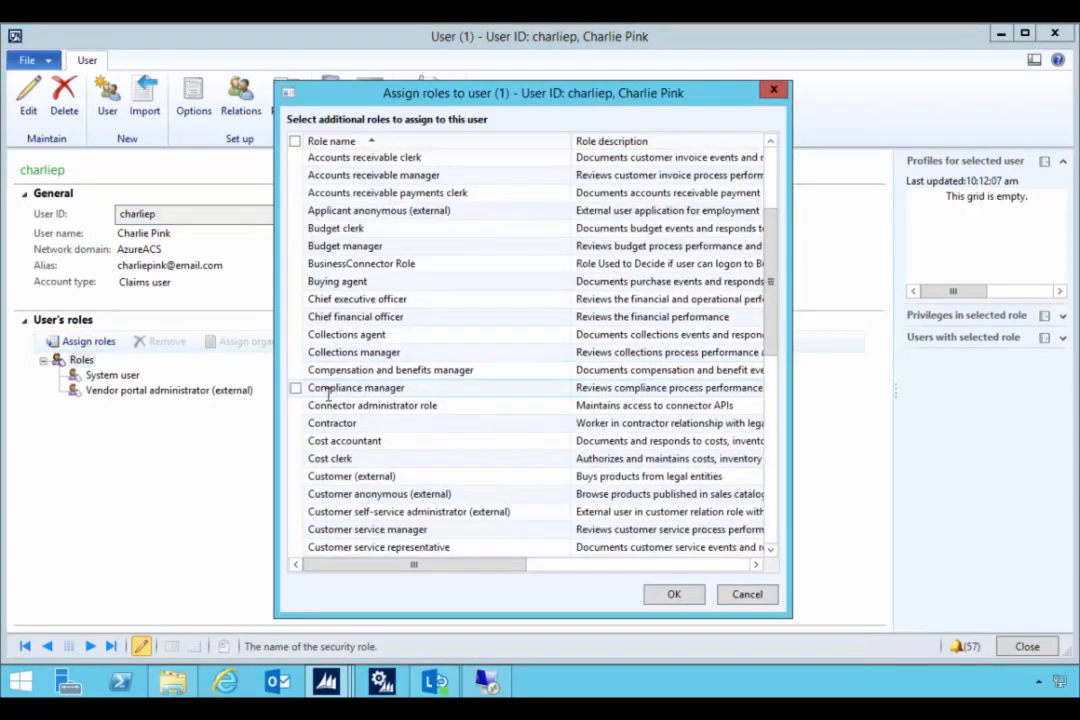
scroll(300, 432, down, 6)
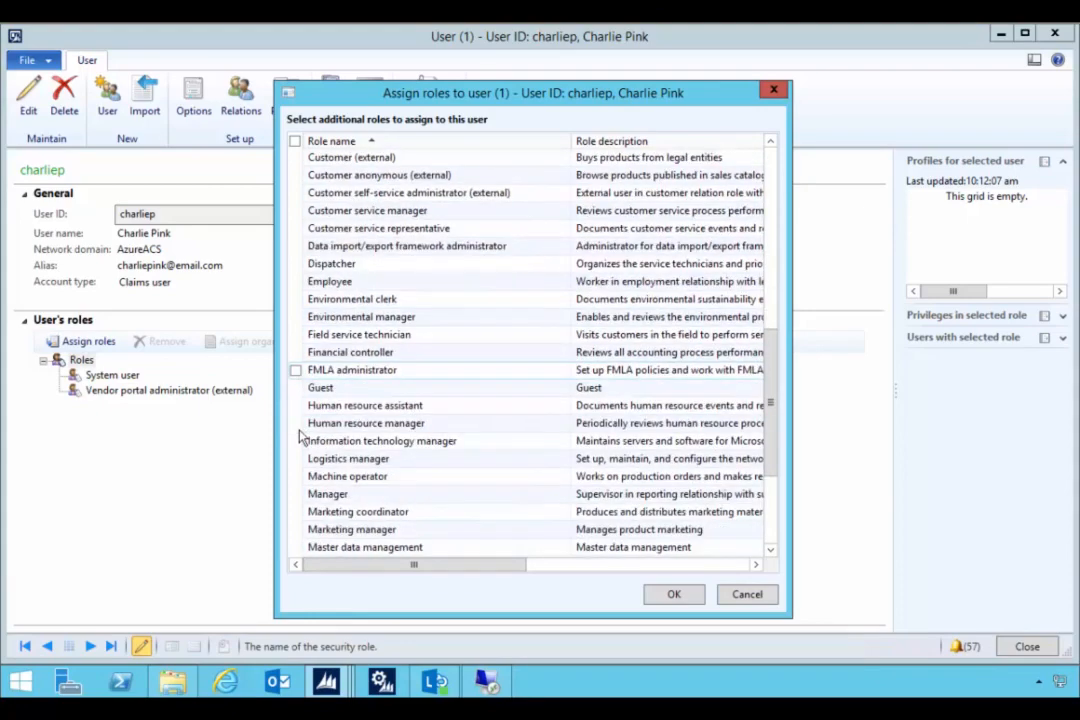
scroll(300, 440, down, 4)
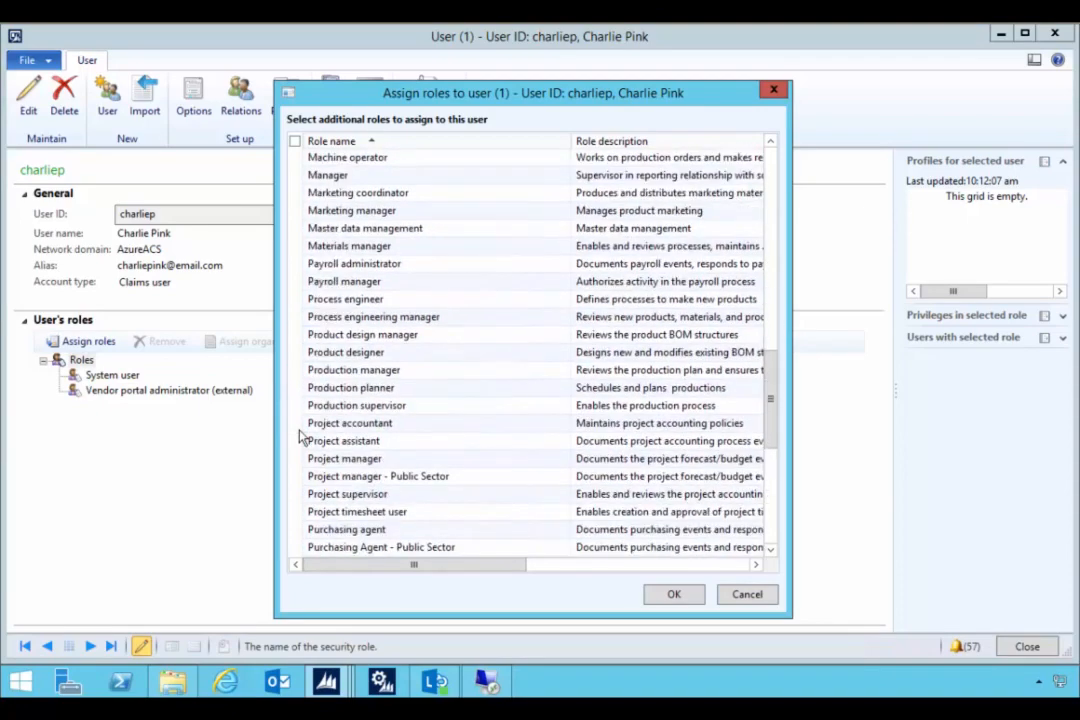
scroll(296, 445, down, 6)
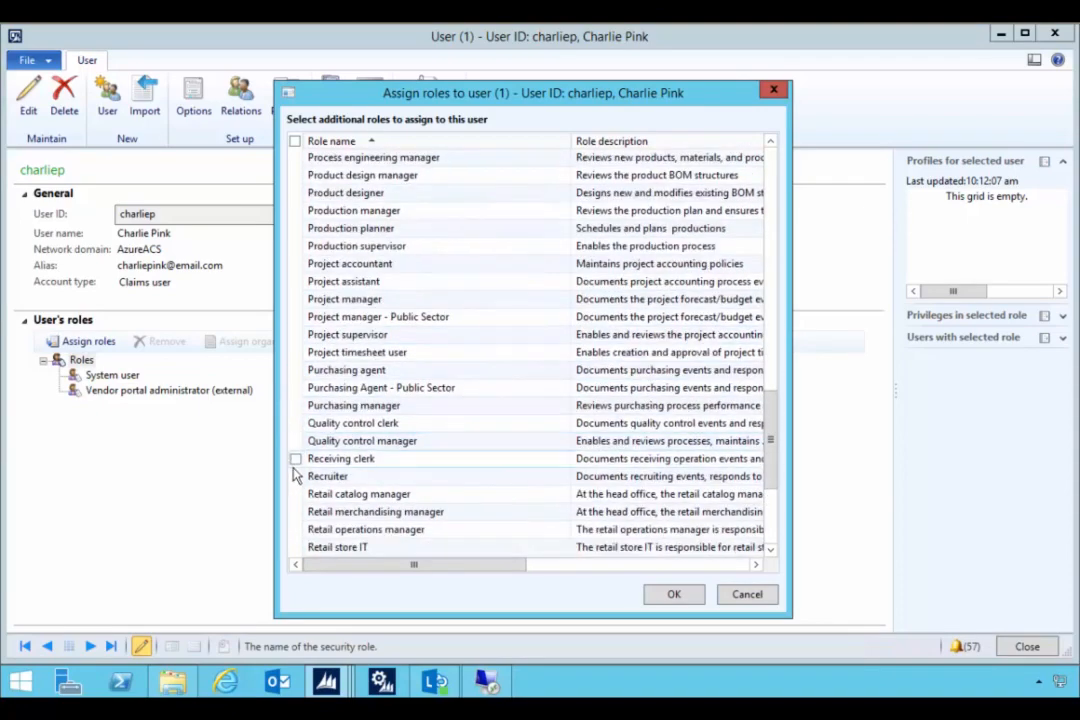
scroll(300, 465, down, 4)
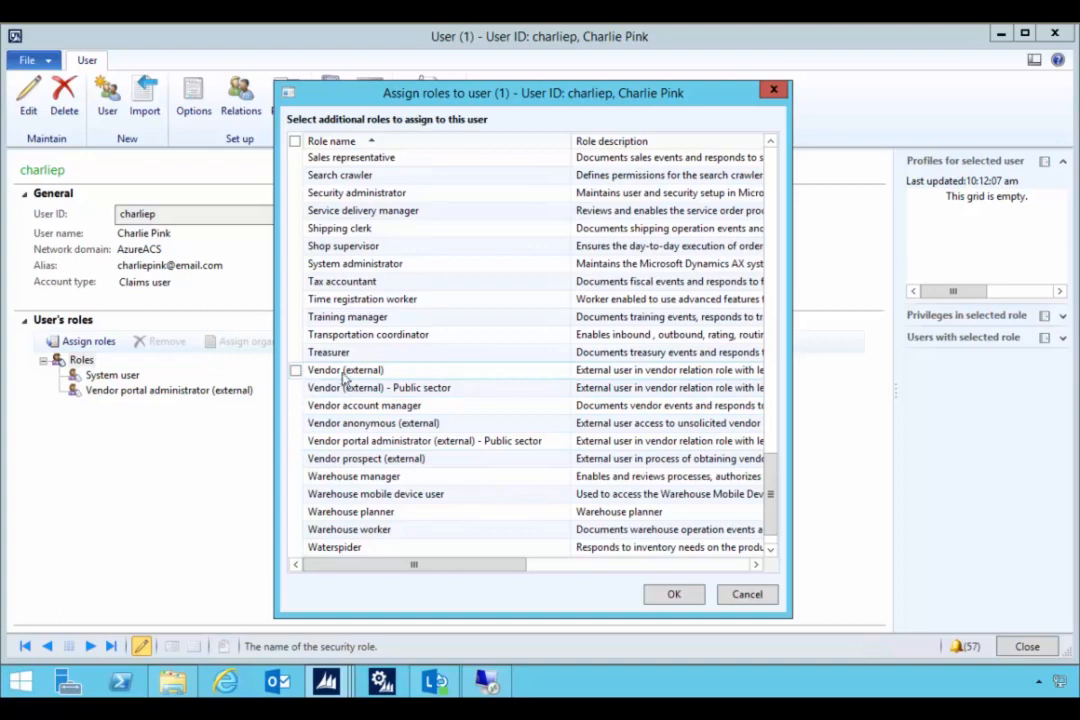
click(295, 370)
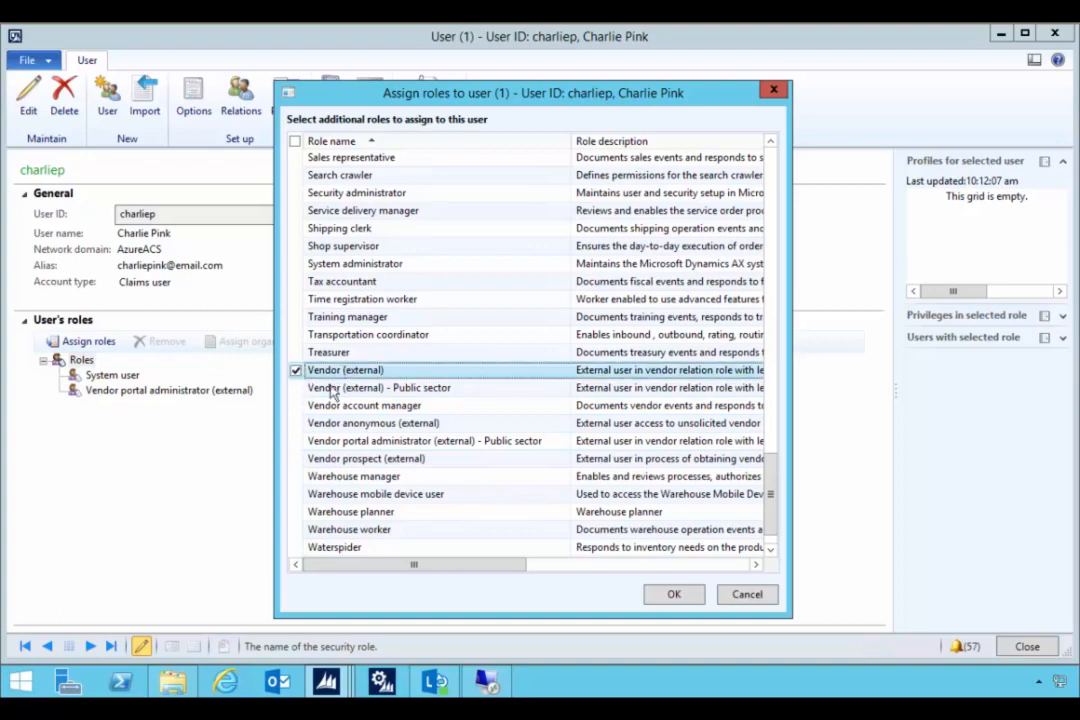
click(674, 596)
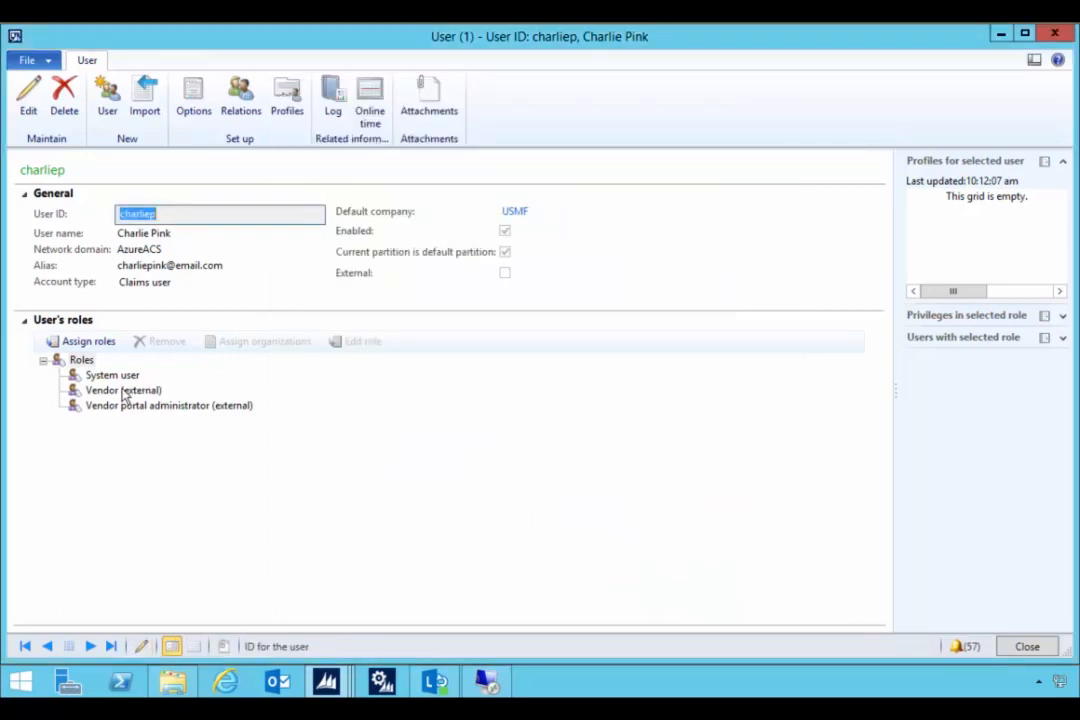
- Review the user's Vendor (external) and Vendor portal administrator roles, then close the User window
click(123, 392)
click(126, 406)
click(126, 392)
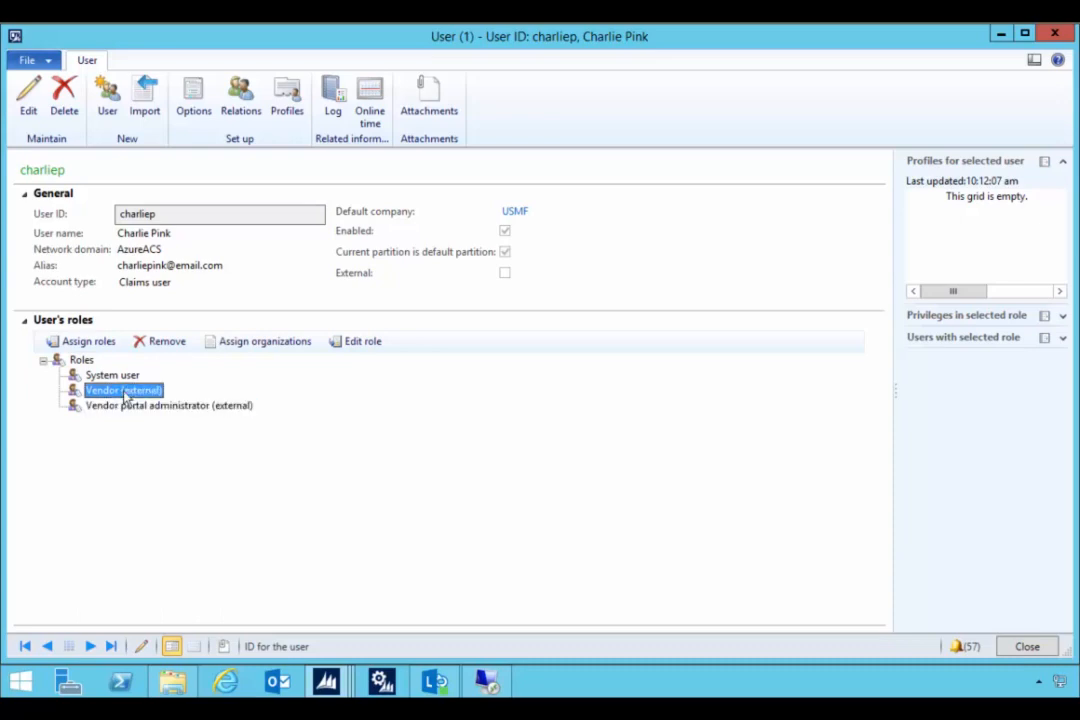
click(1054, 35)
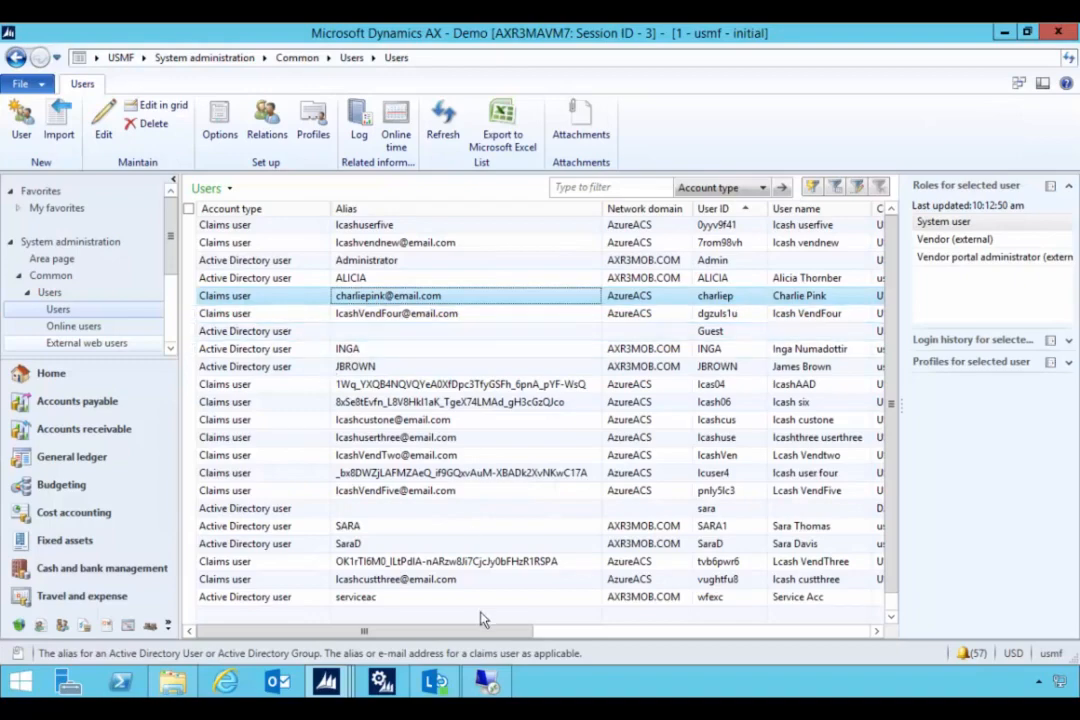
- Close the pending-approval window and open the Private Site portal maximized, bypassing its certificate warning
click(484, 682)
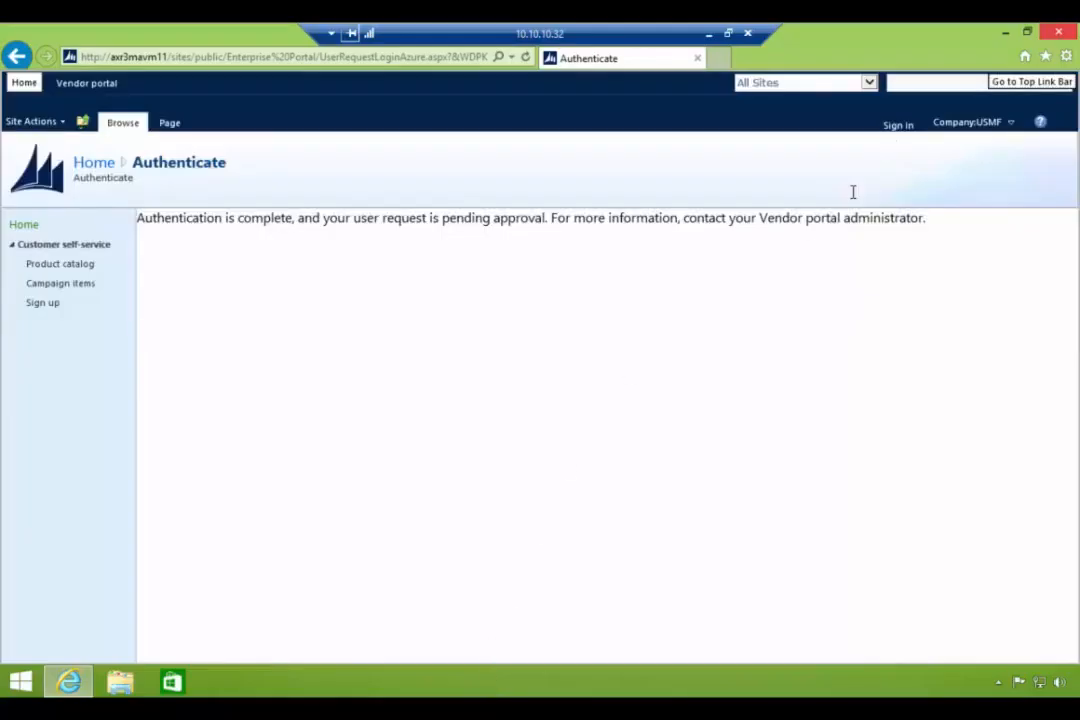
click(1057, 33)
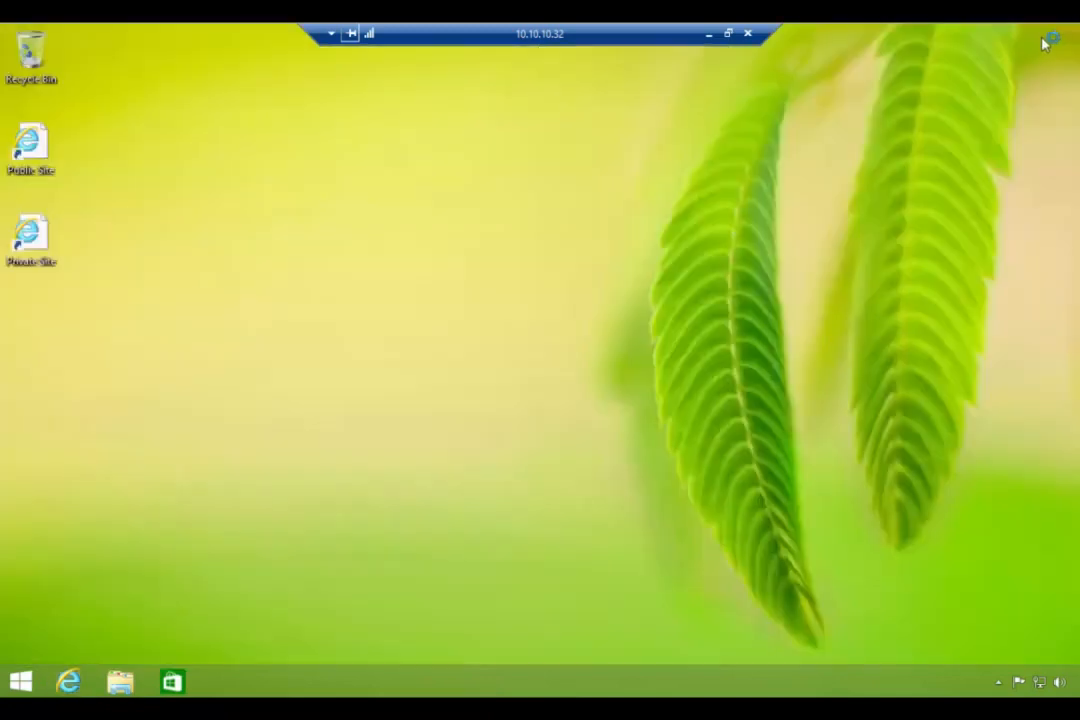
double_click(33, 233)
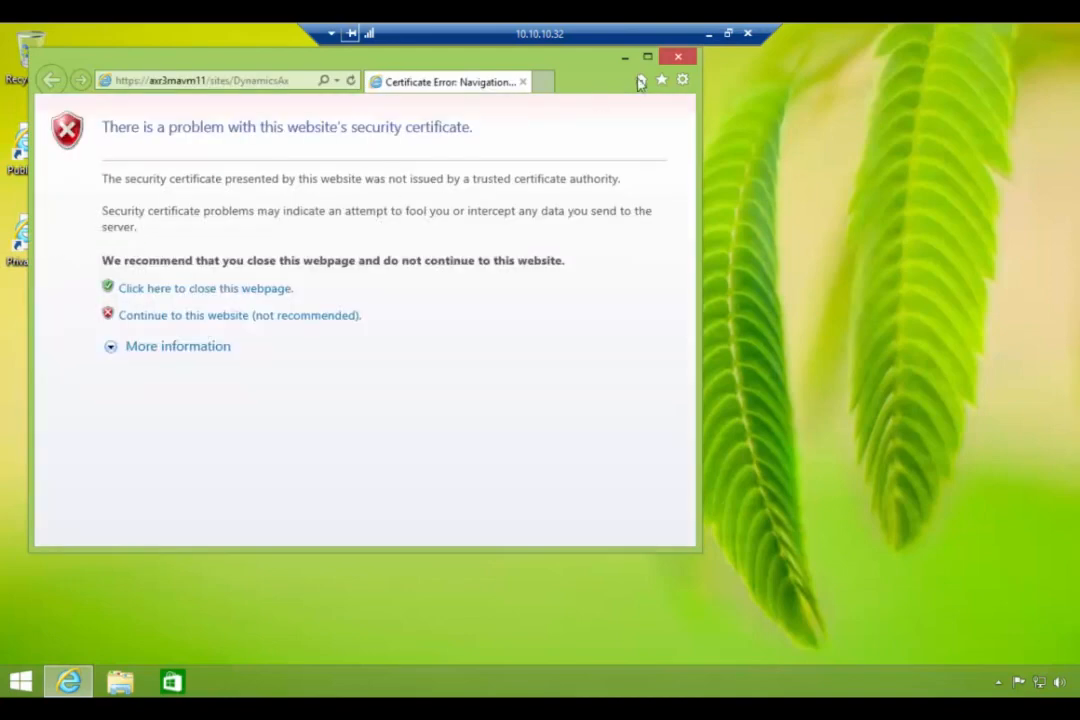
double_click(547, 52)
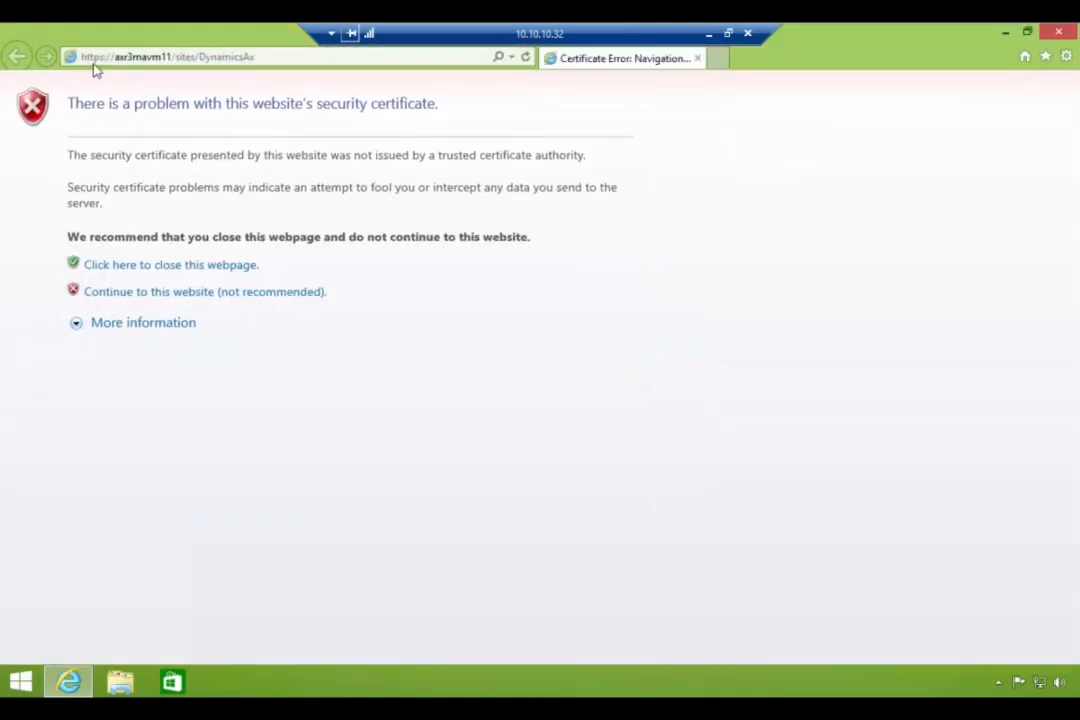
click(157, 291)
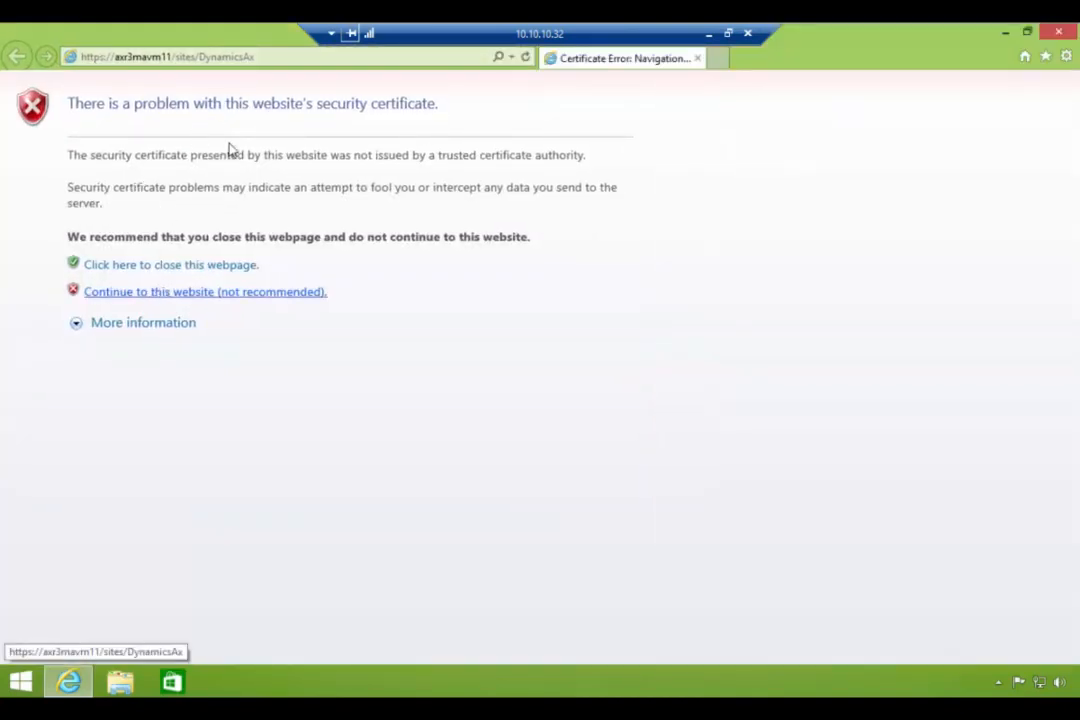
click(195, 293)
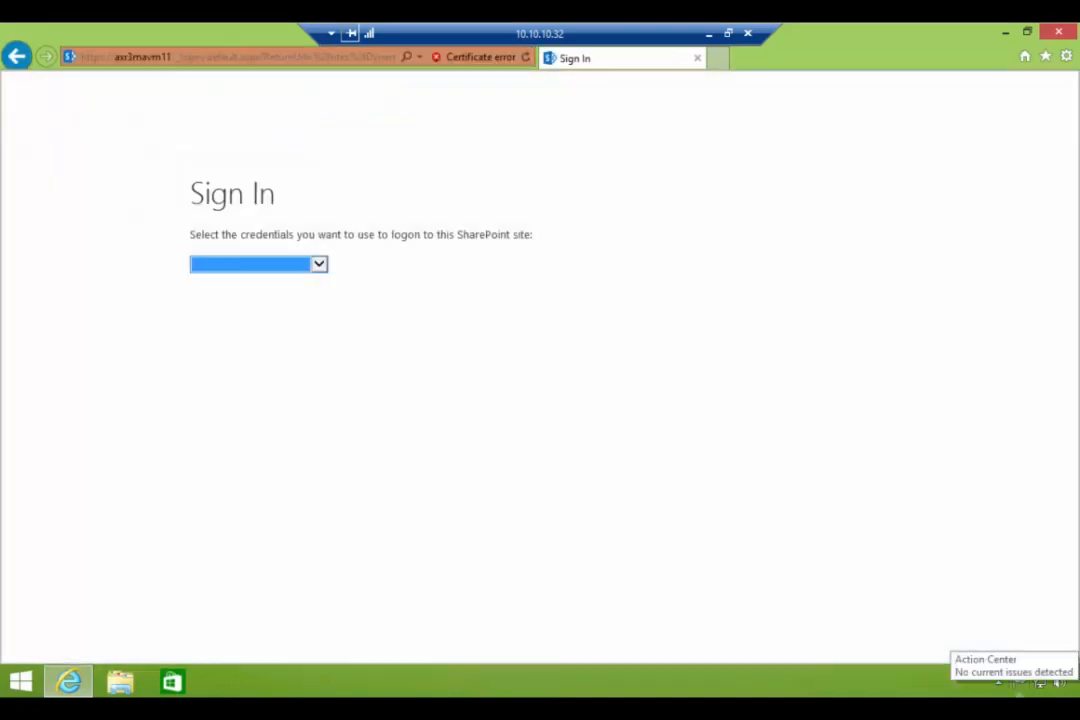
- Sign in with AzureACS using the contact's Windows Live ID e-mail and password, declining to save the password
click(319, 266)
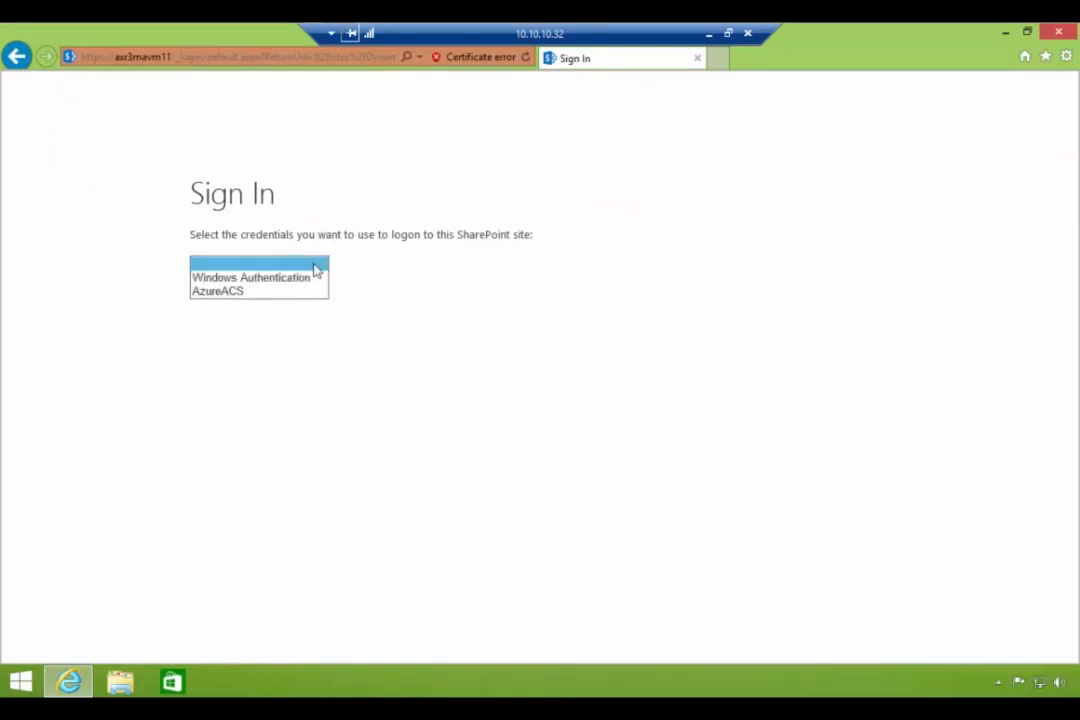
click(239, 293)
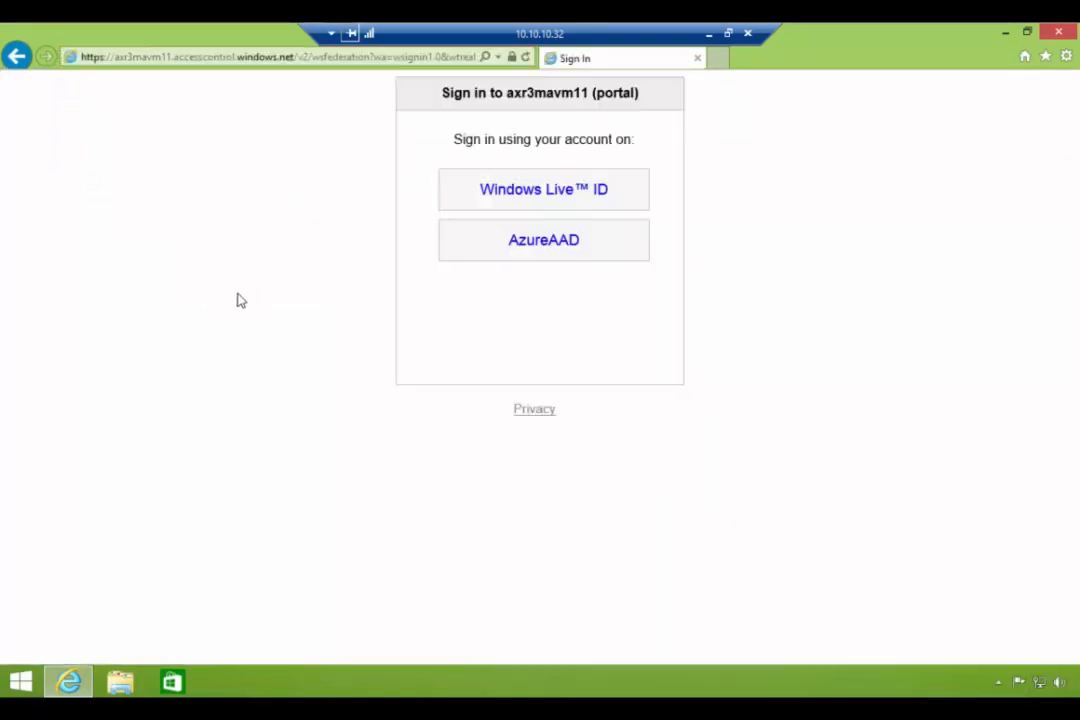
click(514, 196)
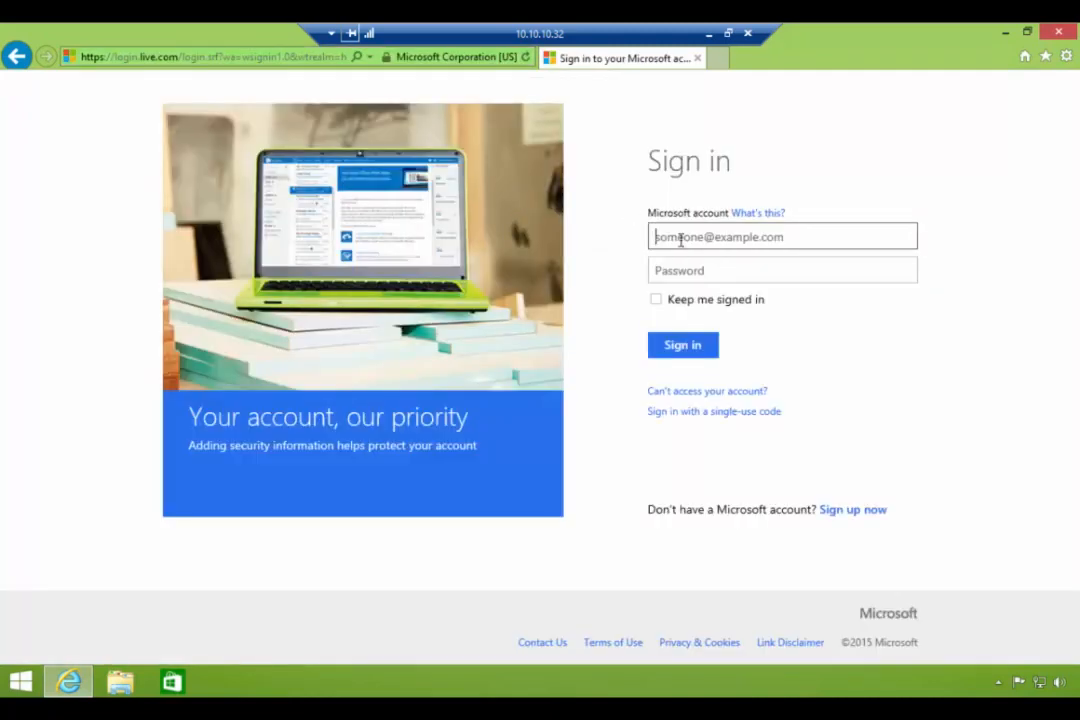
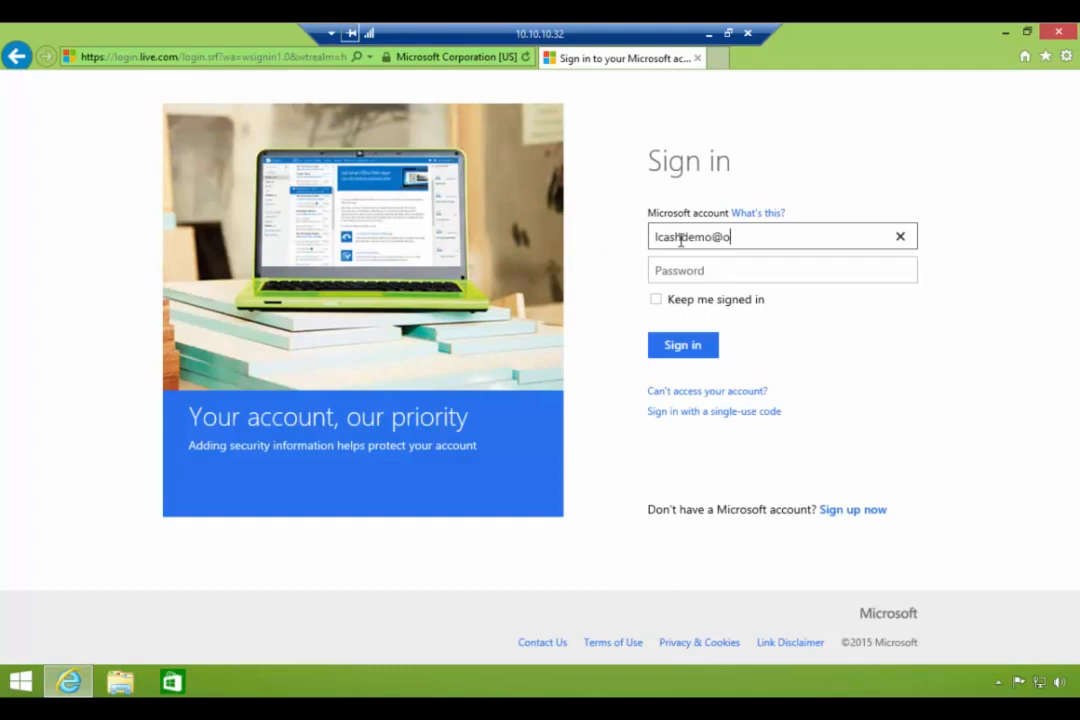
key(Tab)
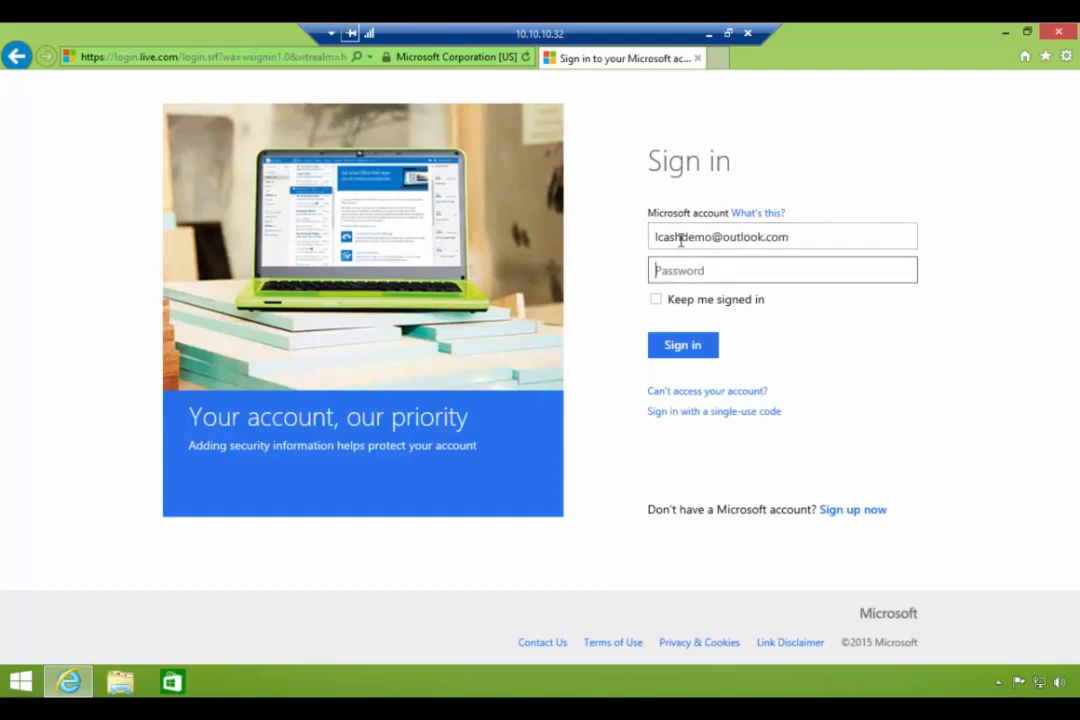
text(•••••••••••)
click(690, 346)
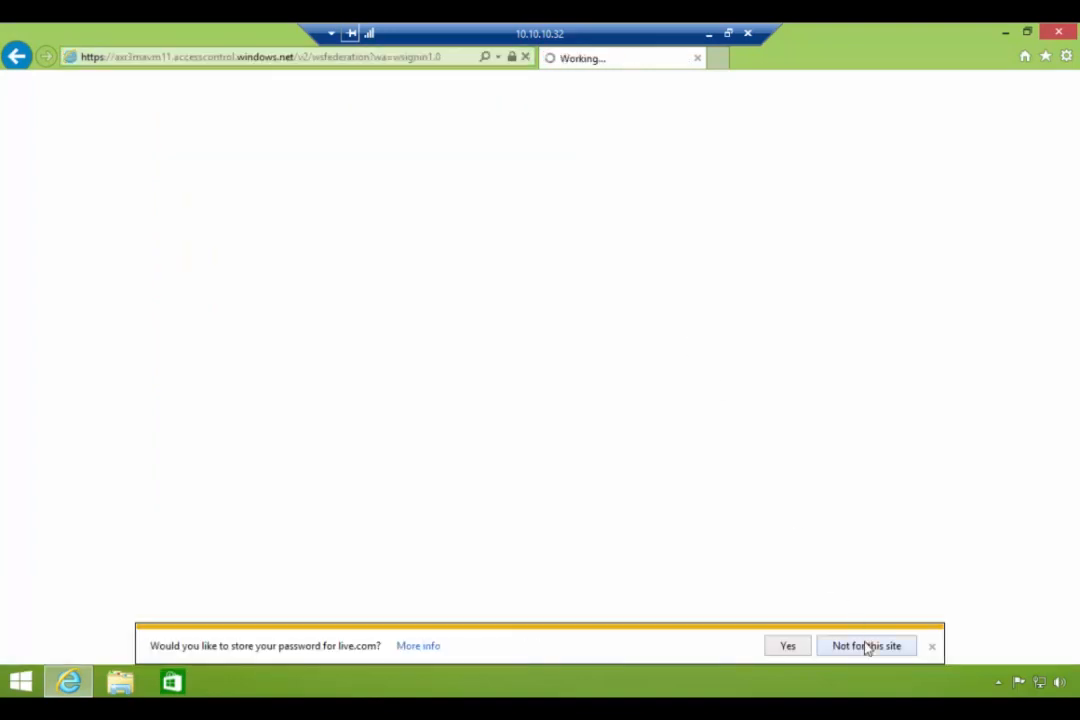
click(864, 645)
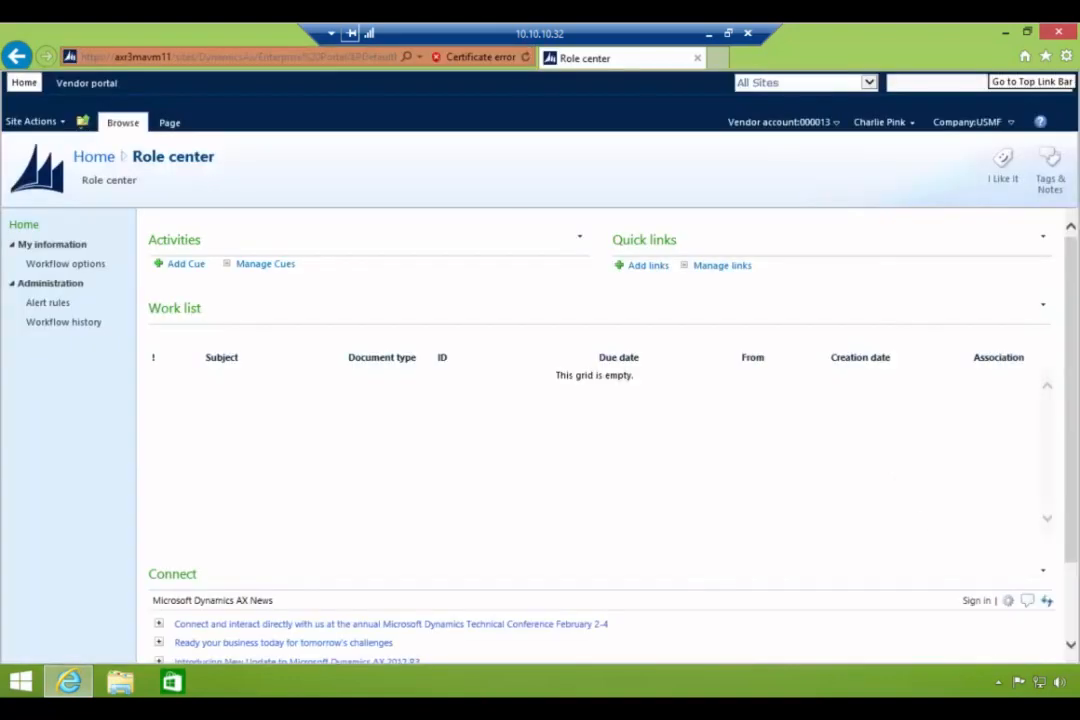
- View the Parts Supplier Vend Contacts and Supplied products lists, then return to the vendor portal profile
click(87, 85)
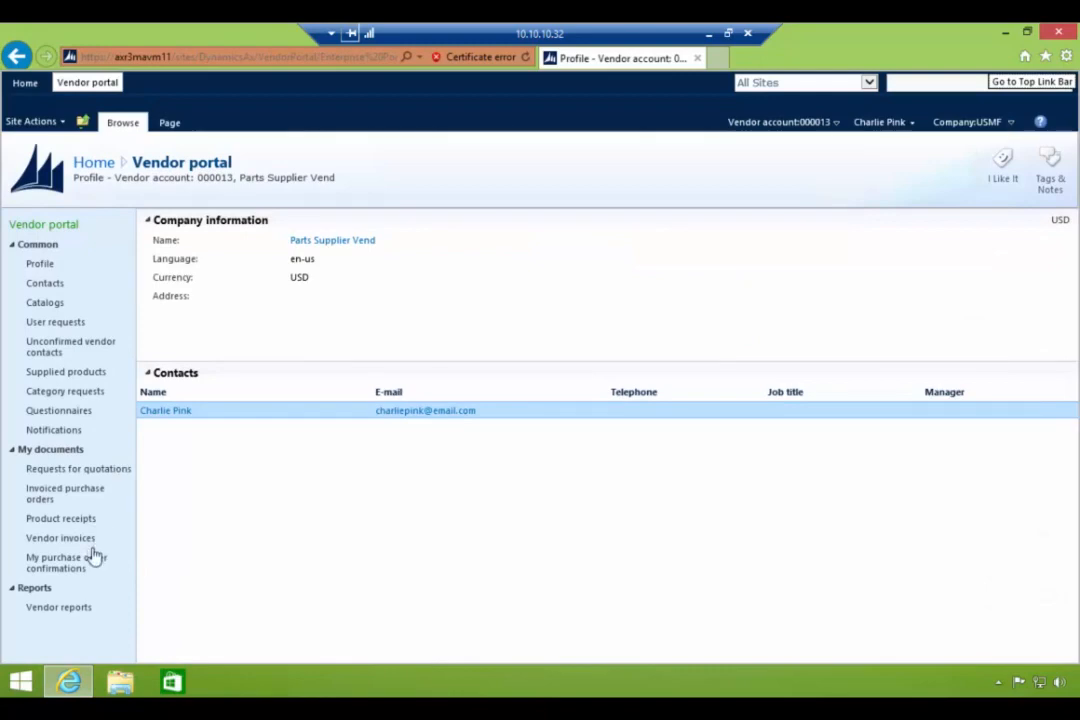
click(43, 286)
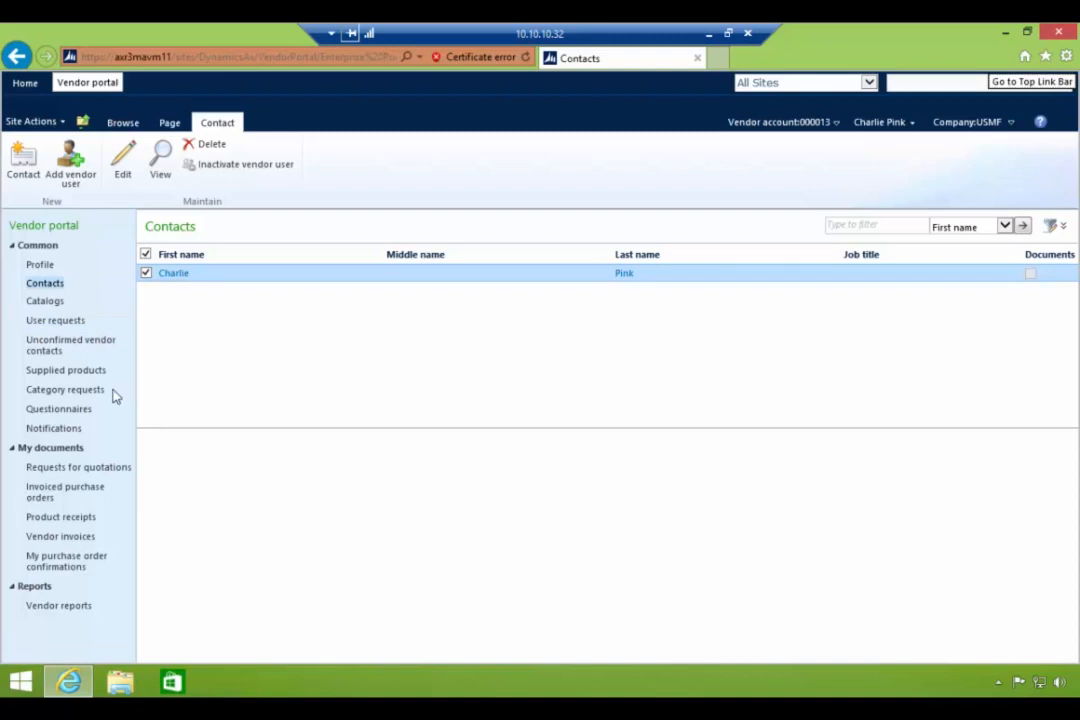
click(79, 374)
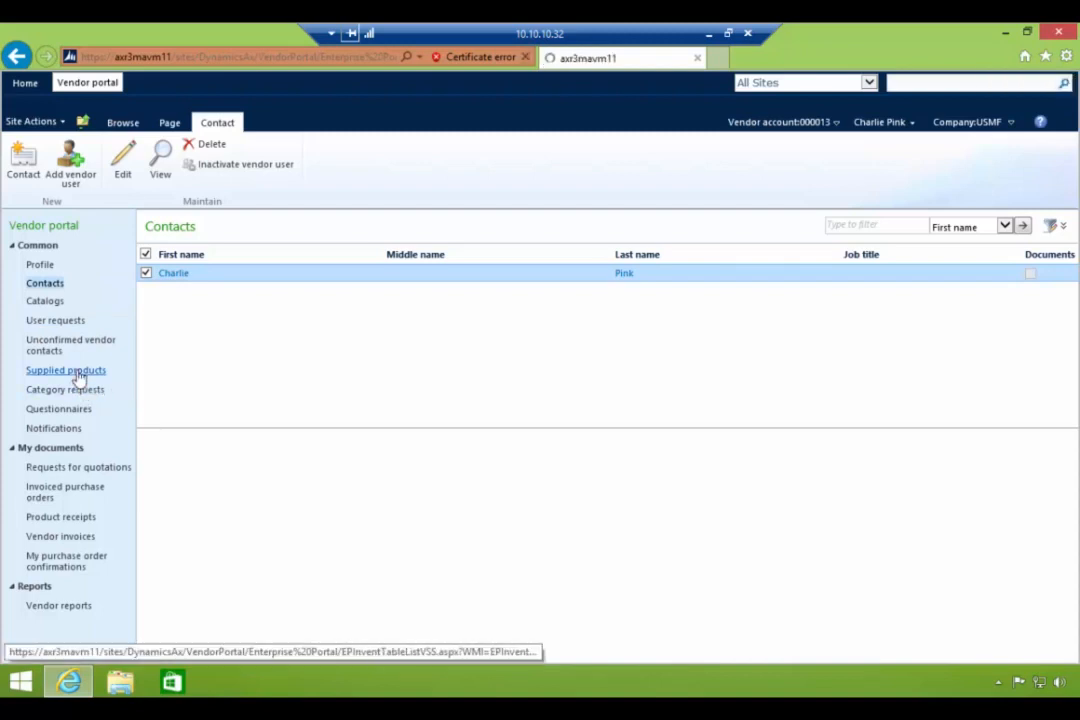
click(70, 345)
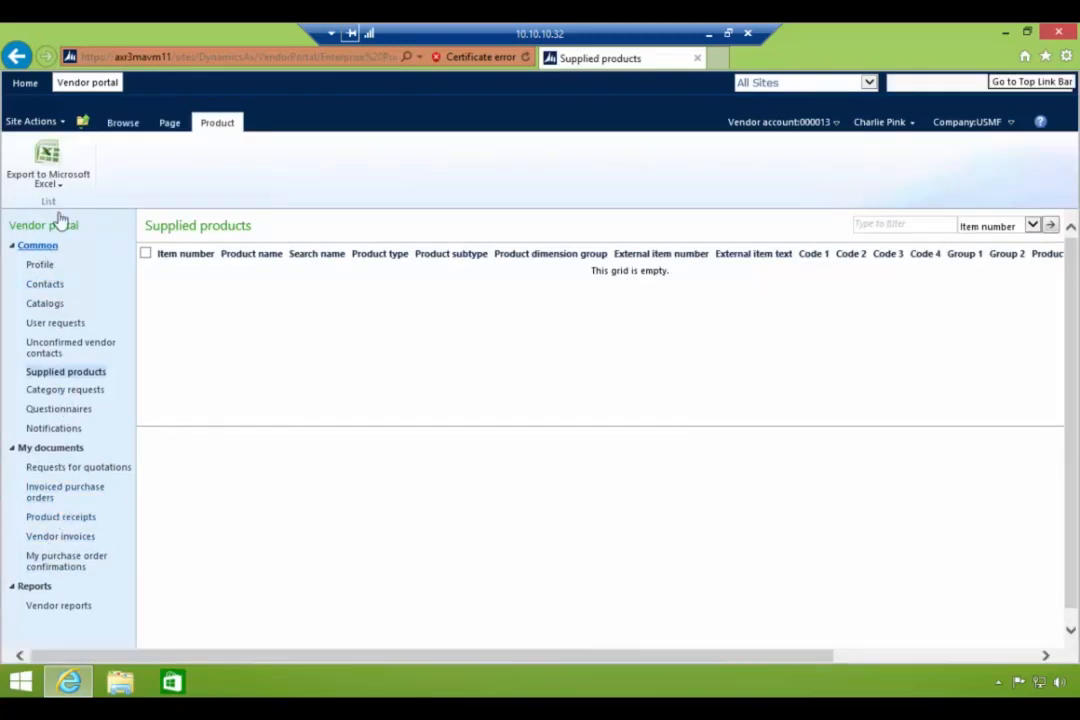
click(87, 84)
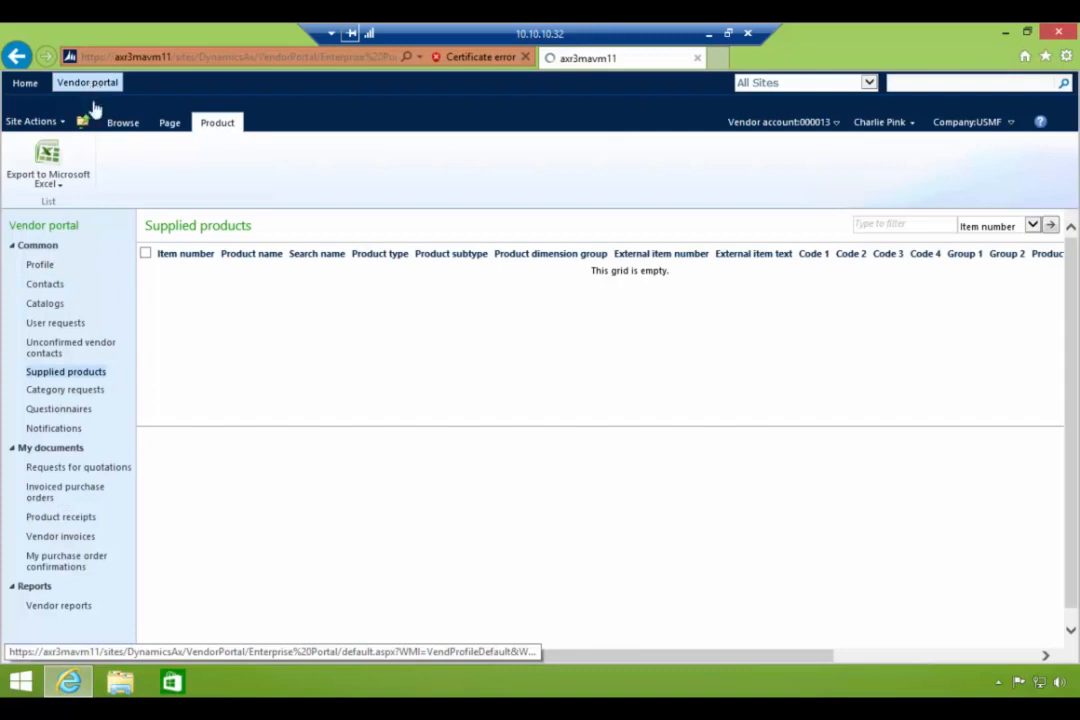